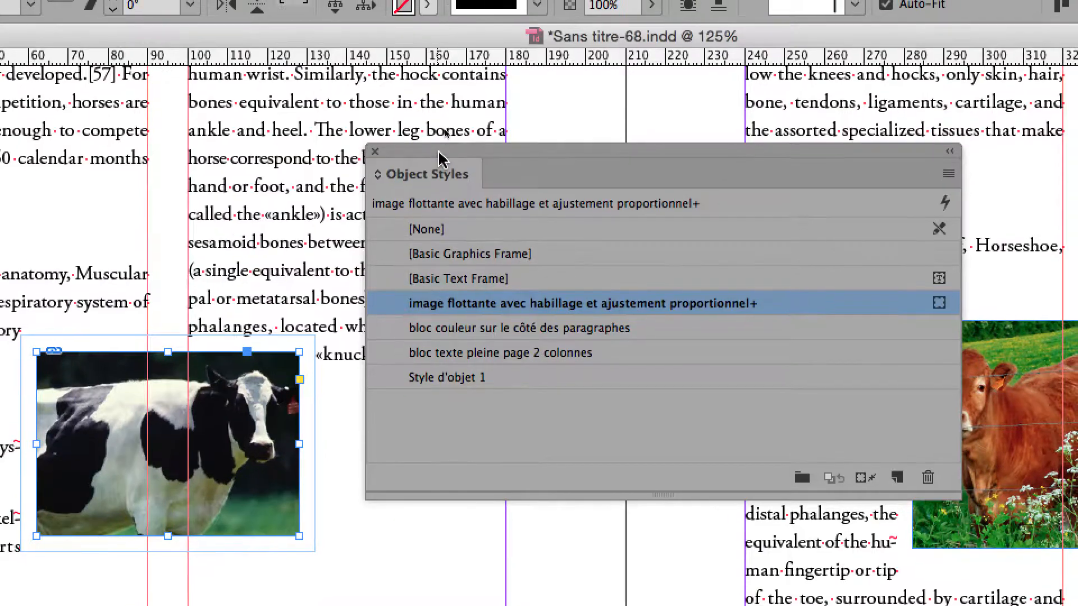
Step: Move the Object Styles panel clear of the page content and deselect the black-and-white cow image
{"action": "left_click_drag", "start_coordinate": [441, 144], "coordinate": [407, 141]}
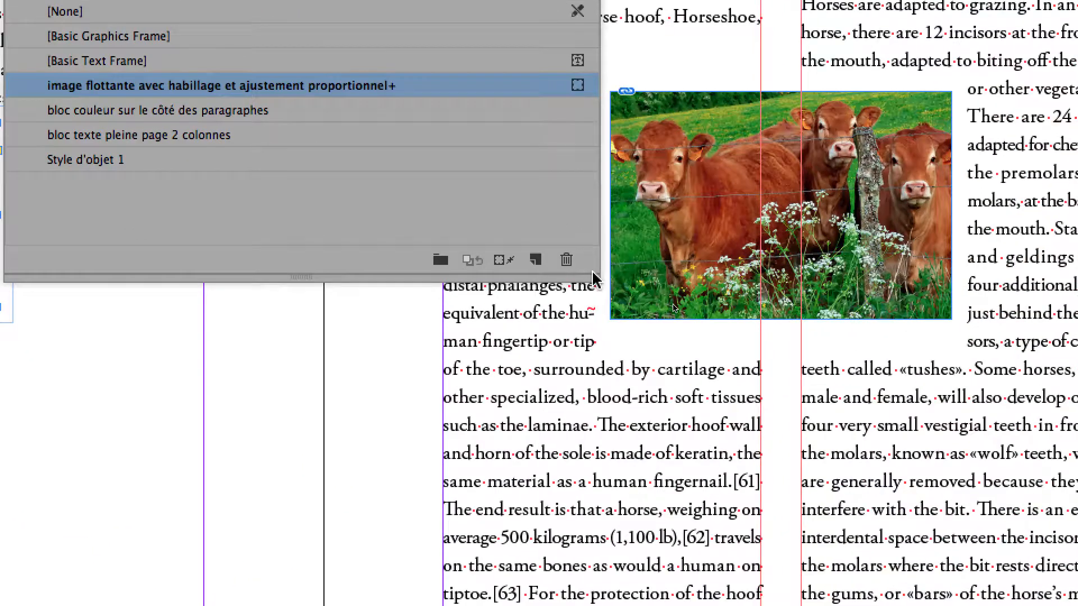
{"action": "left_click_drag", "start_coordinate": [590, 283], "coordinate": [488, 258]}
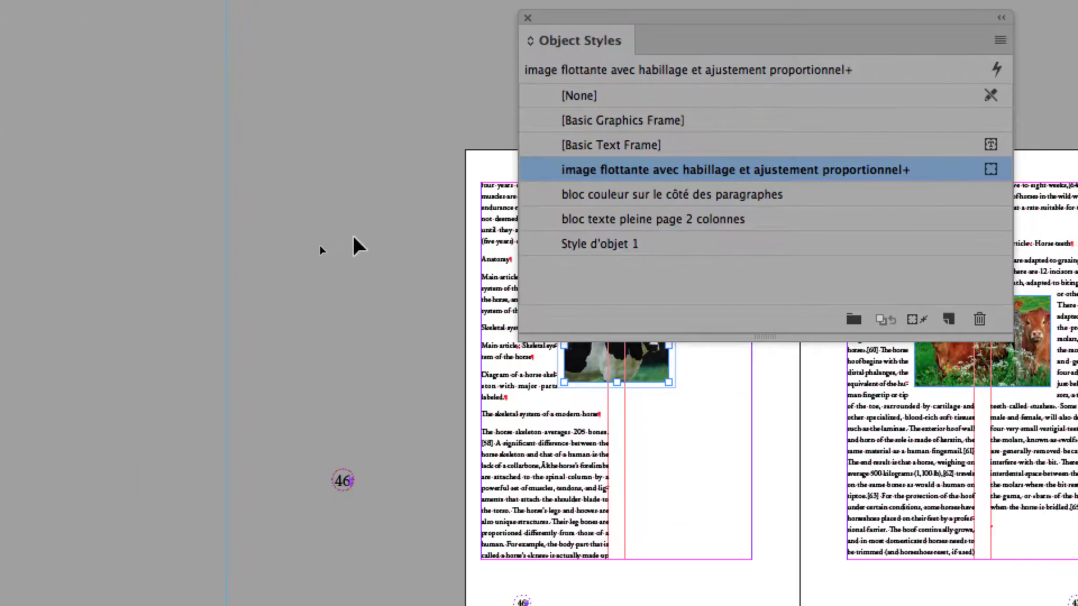
{"action": "left_click", "coordinate": [353, 236]}
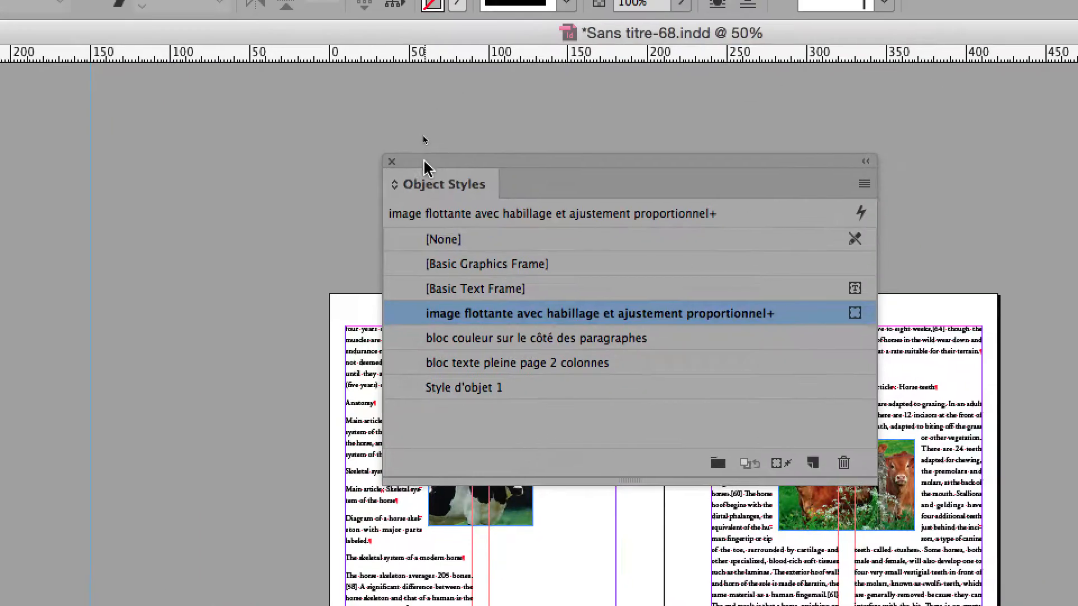
{"action": "left_click_drag", "start_coordinate": [562, 16], "coordinate": [1066, 54]}
{"action": "left_click_drag", "start_coordinate": [597, 173], "coordinate": [737, 177]}
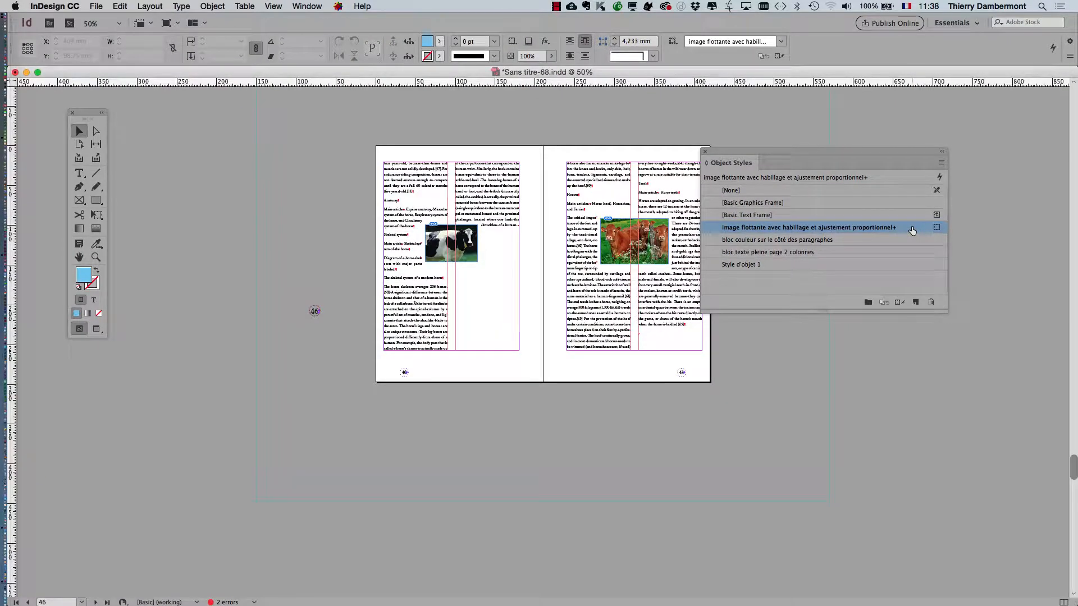
{"action": "double_click", "coordinate": [912, 228]}
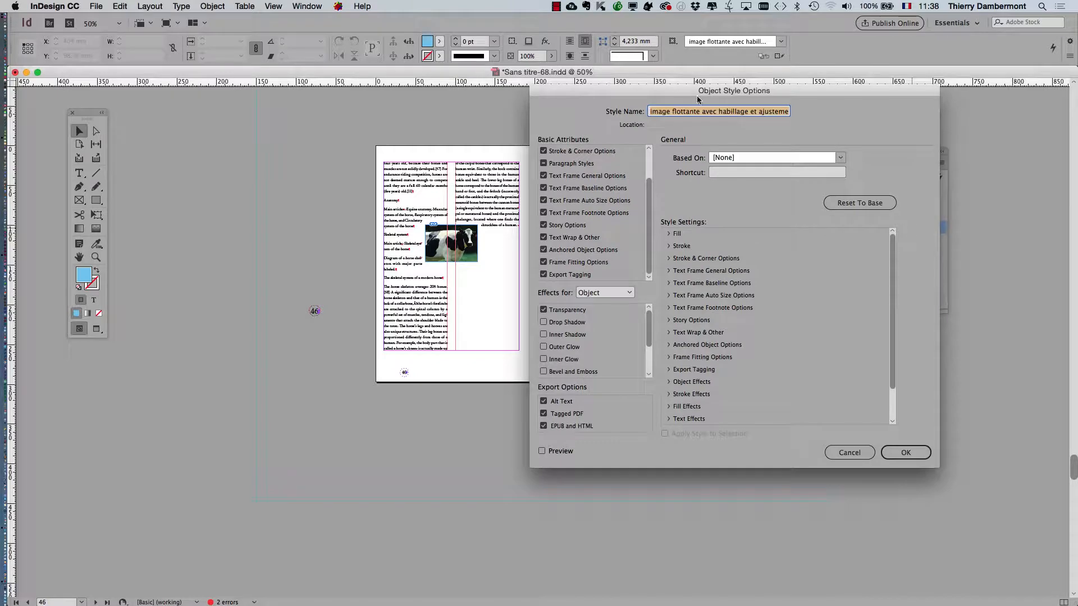
{"action": "left_click_drag", "start_coordinate": [641, 97], "coordinate": [731, 119]}
{"action": "left_click", "coordinate": [955, 481]}
Step: Open the options of the object style "image flottante avec habillage et ajustement proportionnel", keeping both cow images in view at 100%
{"action": "scroll", "coordinate": [492, 321], "scroll_direction": "up", "scroll_amount": 2}
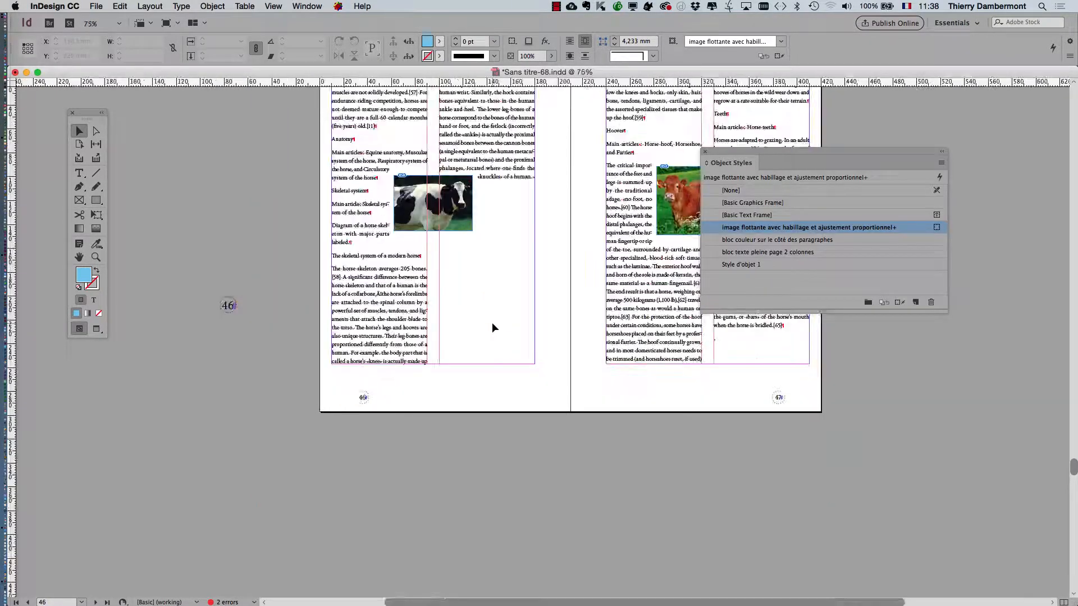
{"action": "left_click_drag", "start_coordinate": [542, 309], "coordinate": [360, 378]}
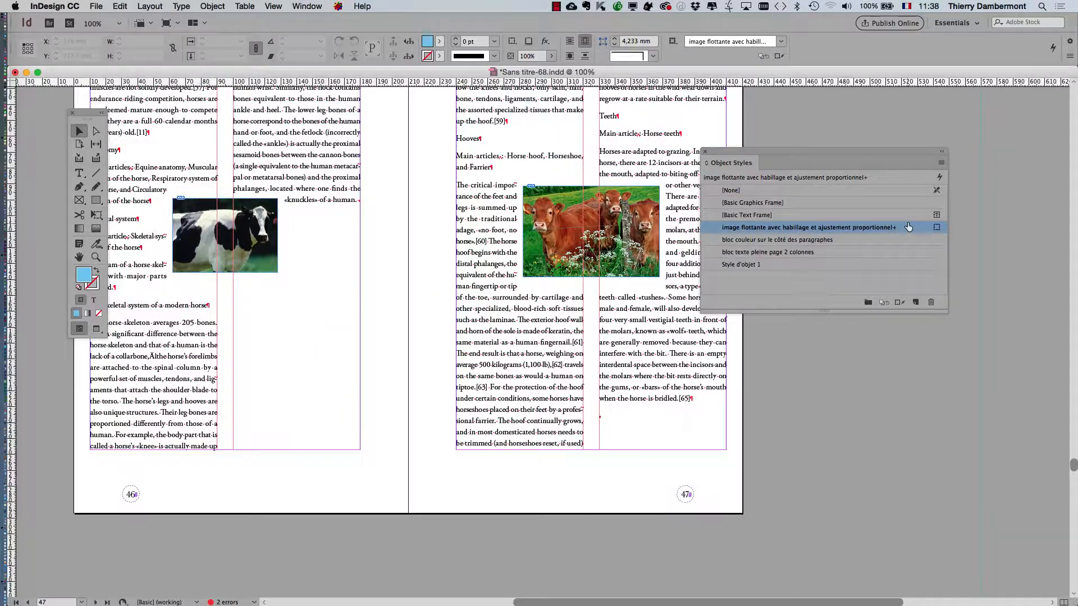
{"action": "double_click", "coordinate": [918, 234]}
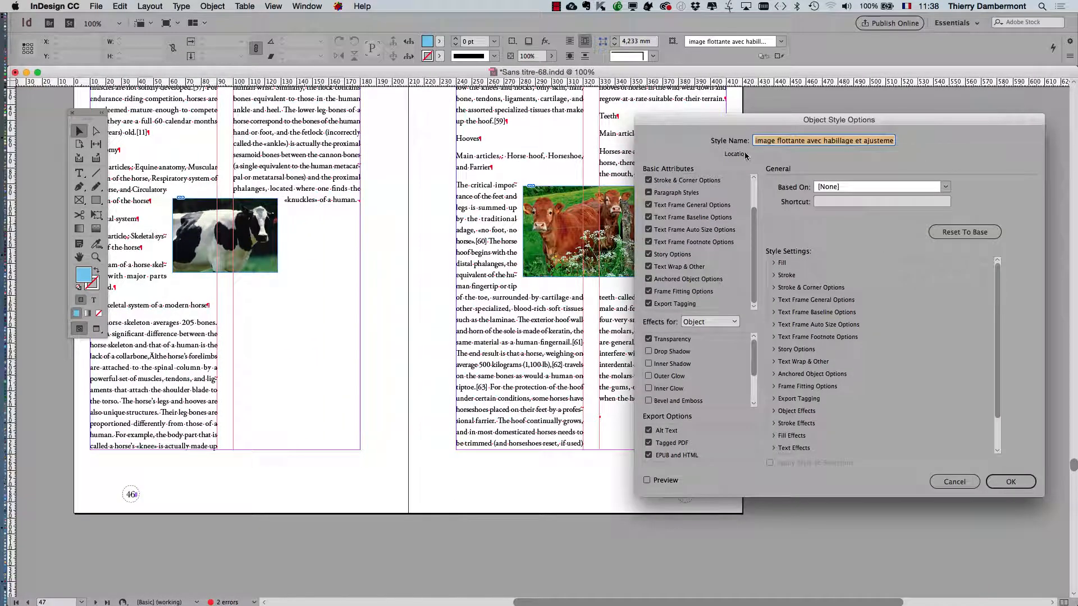
{"action": "left_click_drag", "start_coordinate": [687, 121], "coordinate": [769, 144]}
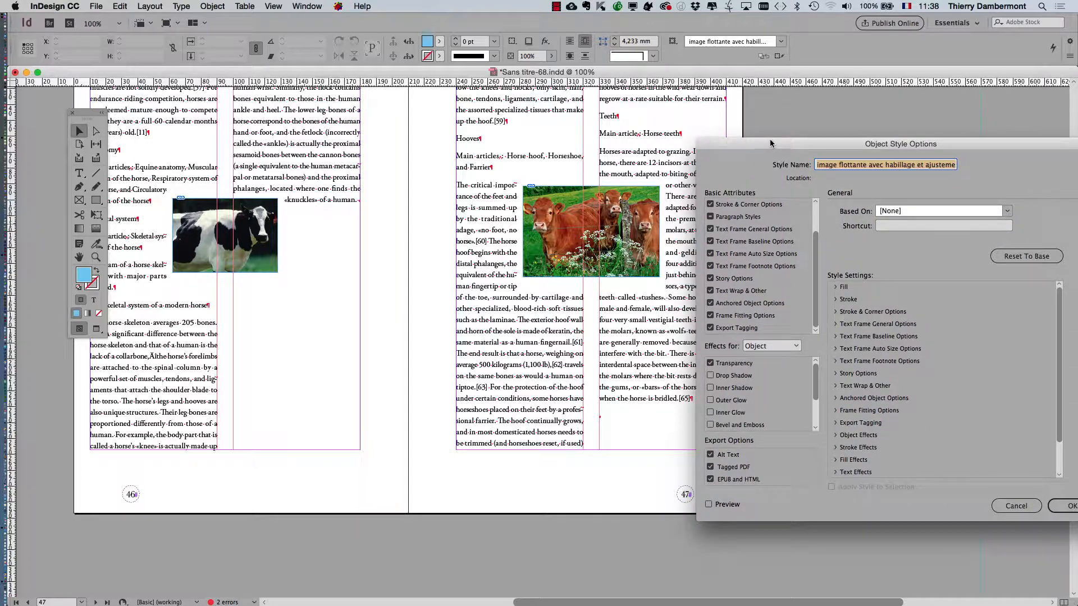
{"action": "left_click_drag", "start_coordinate": [754, 143], "coordinate": [756, 308]}
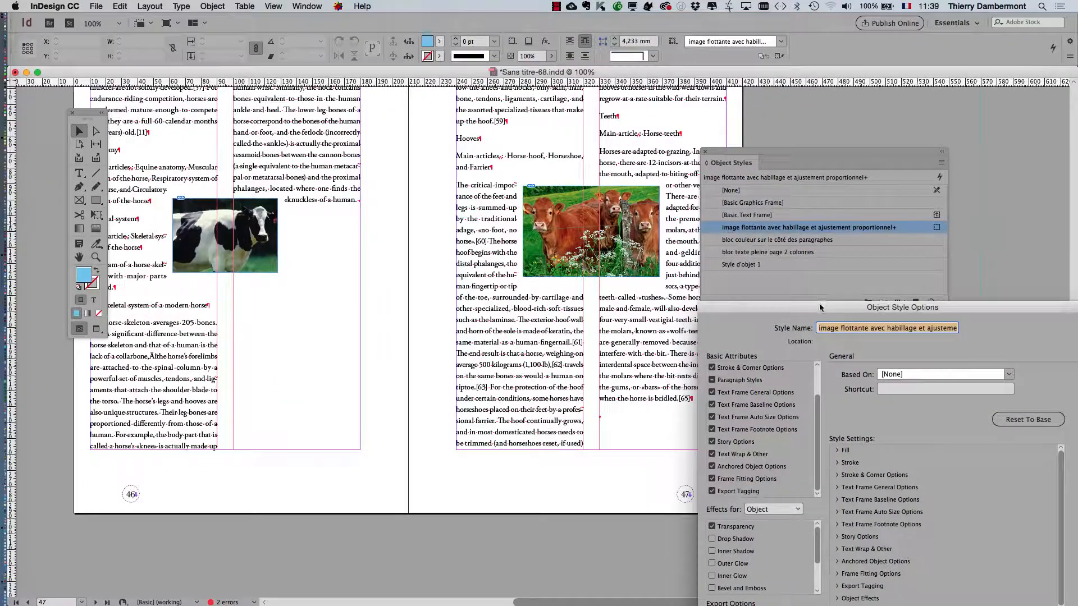
{"action": "left_click_drag", "start_coordinate": [820, 307], "coordinate": [806, 93]}
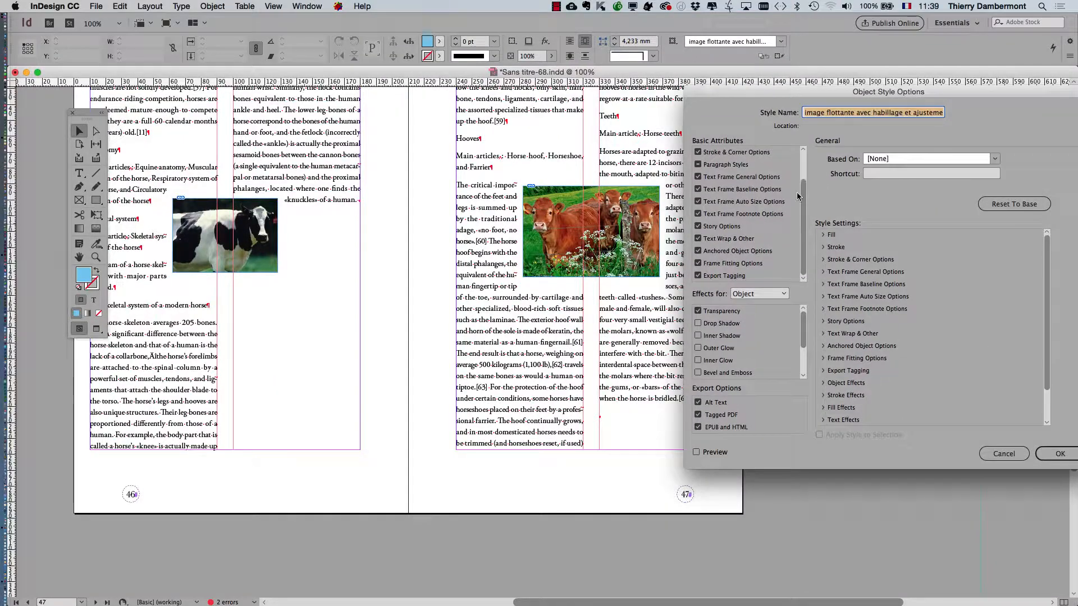
{"action": "left_click_drag", "start_coordinate": [798, 195], "coordinate": [774, 171]}
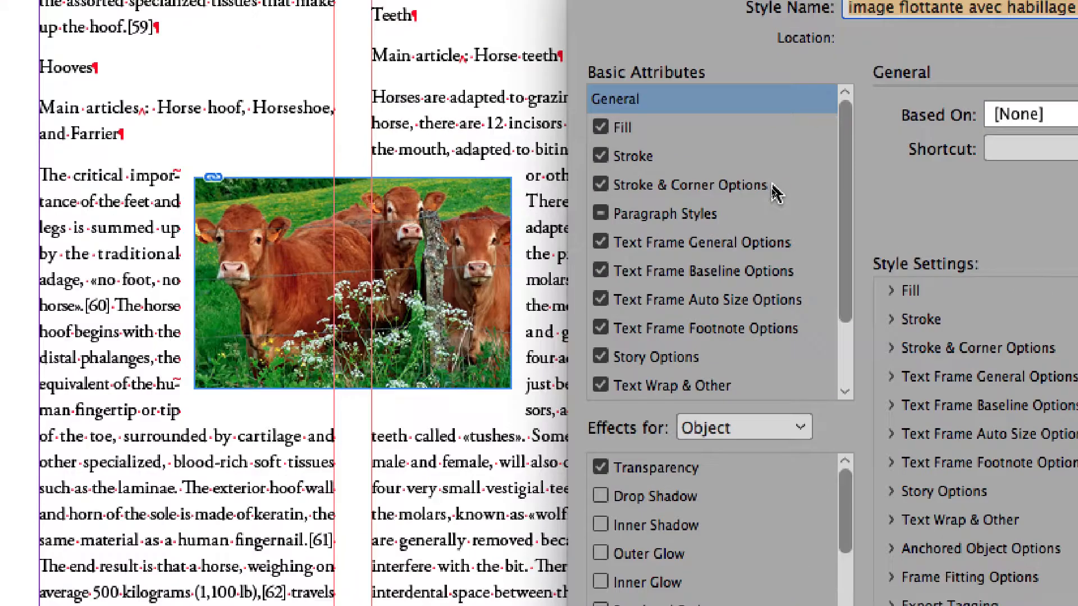
Step: Give all four corners of the object style the Rounded shape and unlink the corner settings
{"action": "left_click", "coordinate": [772, 223]}
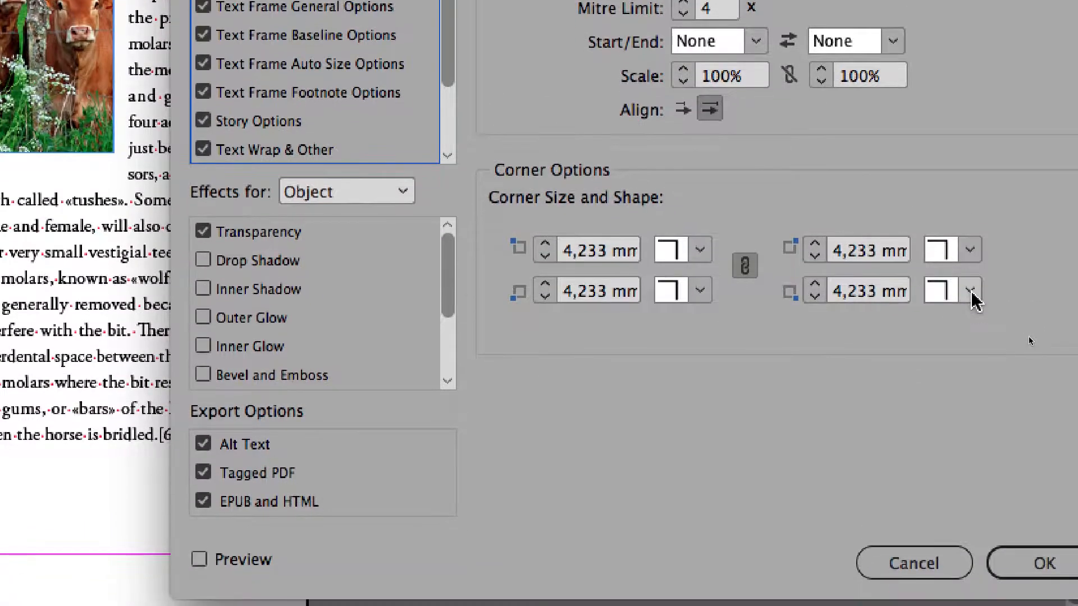
{"action": "left_click", "coordinate": [970, 291]}
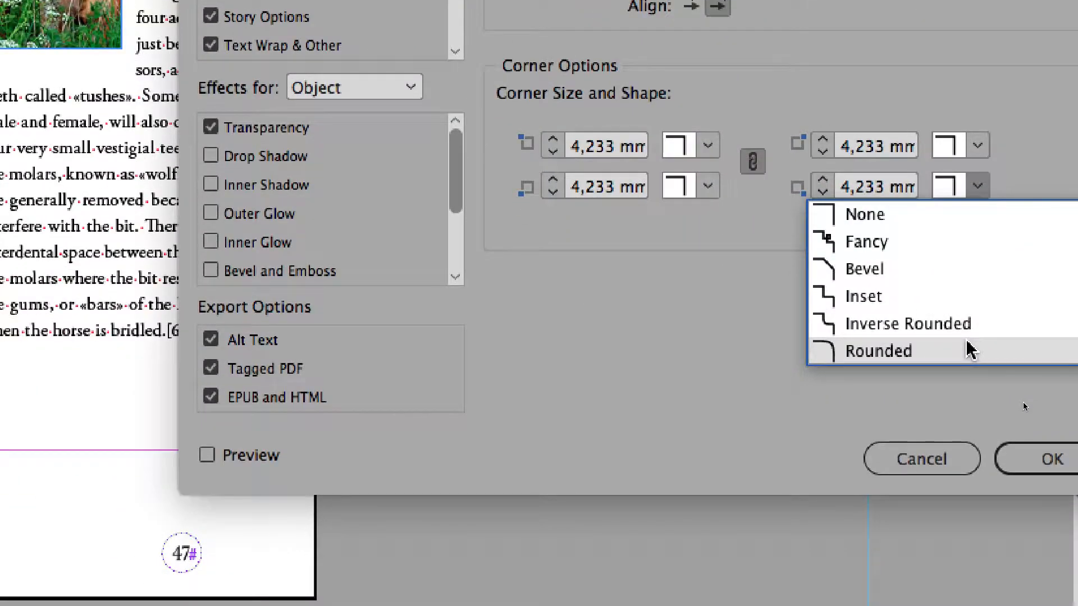
{"action": "left_click", "coordinate": [970, 452]}
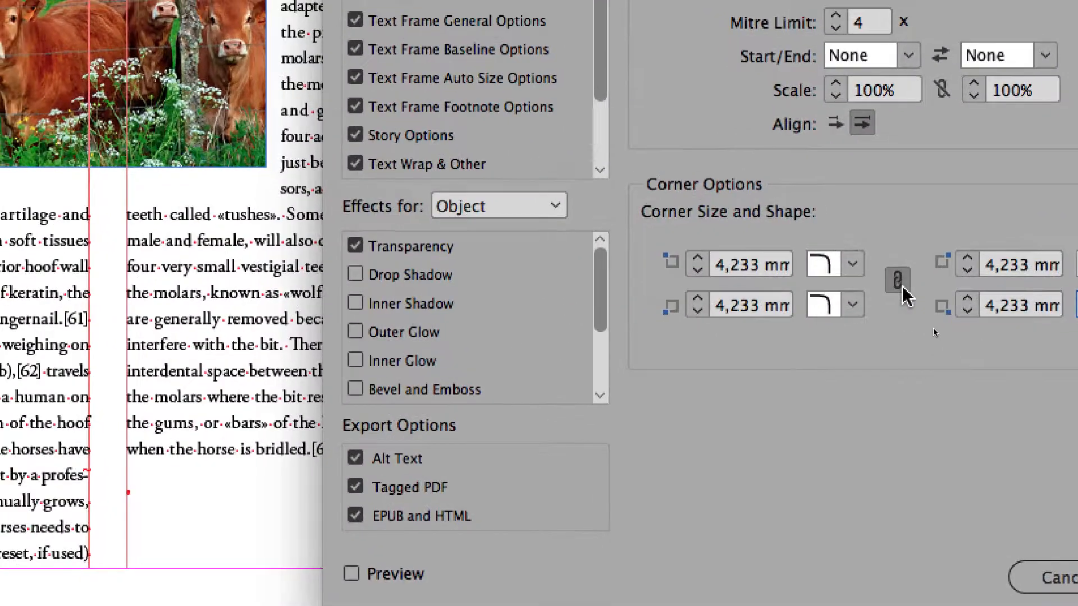
{"action": "left_click", "coordinate": [884, 243]}
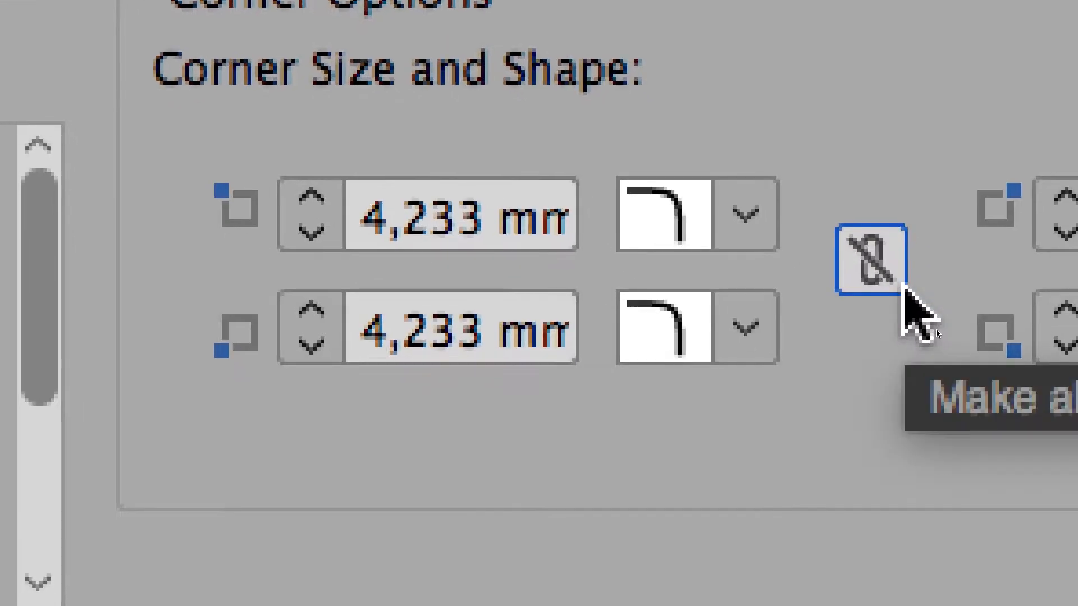
{"action": "left_click", "coordinate": [901, 280]}
{"action": "left_click", "coordinate": [900, 281]}
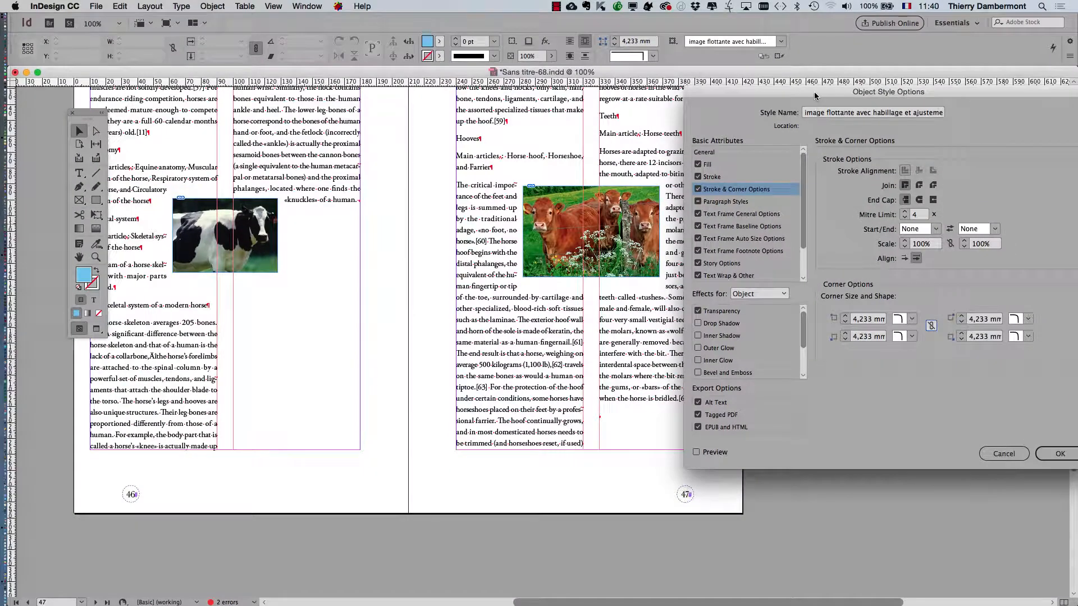
Step: Set the bottom-left and top-right corner shapes of the object style to None
{"action": "left_click_drag", "start_coordinate": [814, 95], "coordinate": [642, 84]}
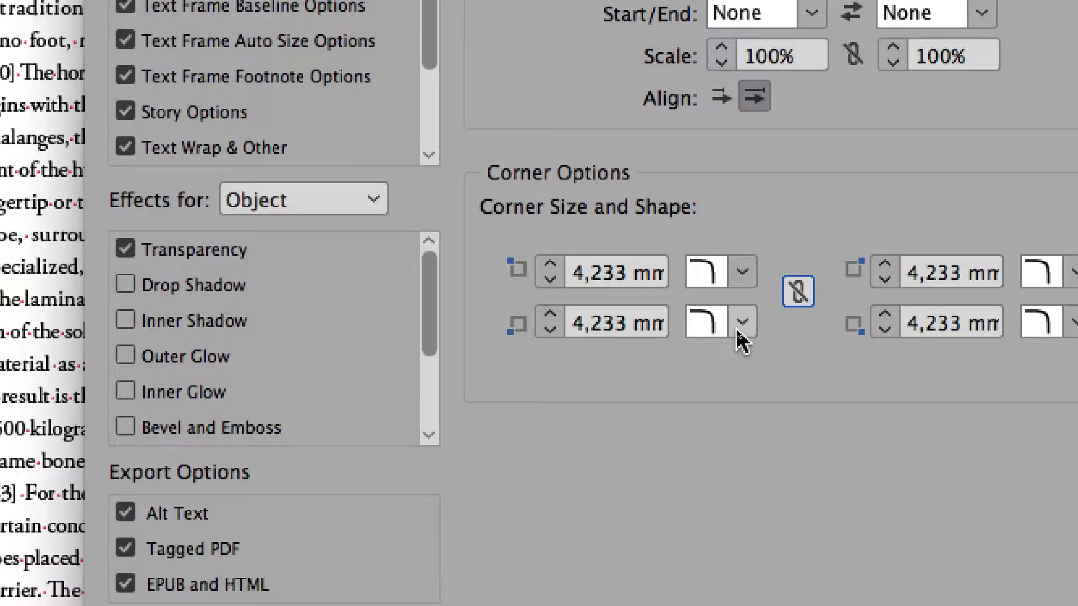
{"action": "left_click", "coordinate": [738, 329]}
{"action": "left_click", "coordinate": [739, 343]}
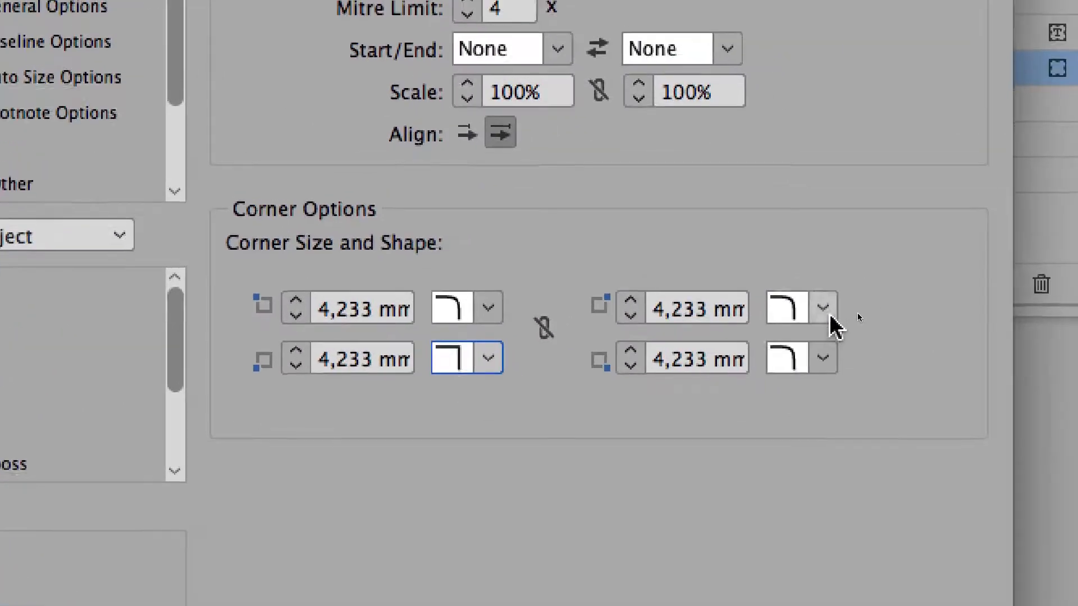
{"action": "left_click", "coordinate": [1072, 251]}
{"action": "left_click", "coordinate": [1077, 280]}
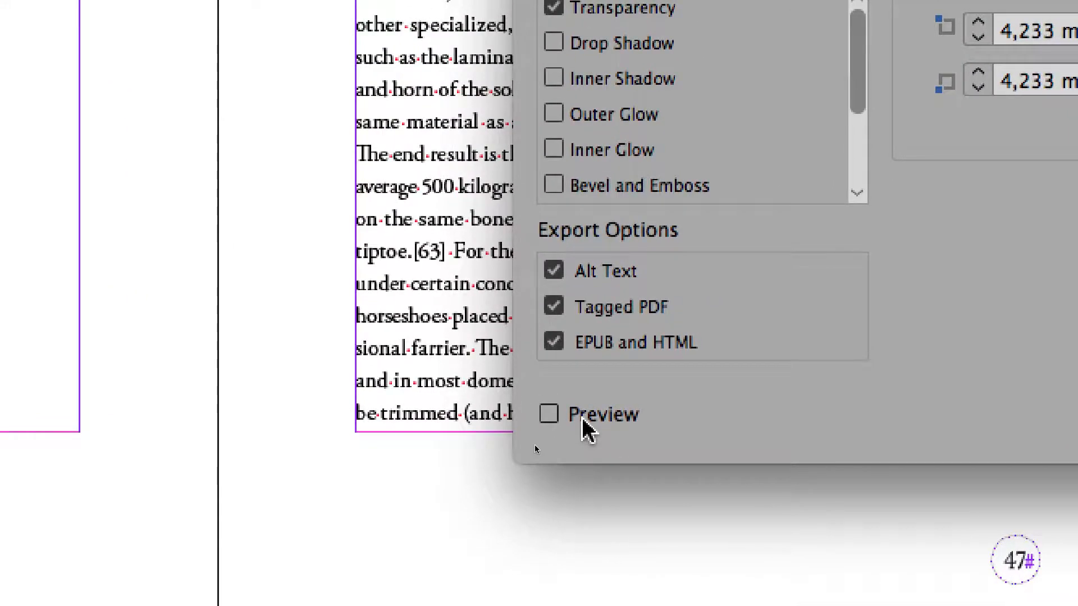
Step: Turn on the preview and place the options dialog so the red cows image is uncovered
{"action": "left_click", "coordinate": [582, 420]}
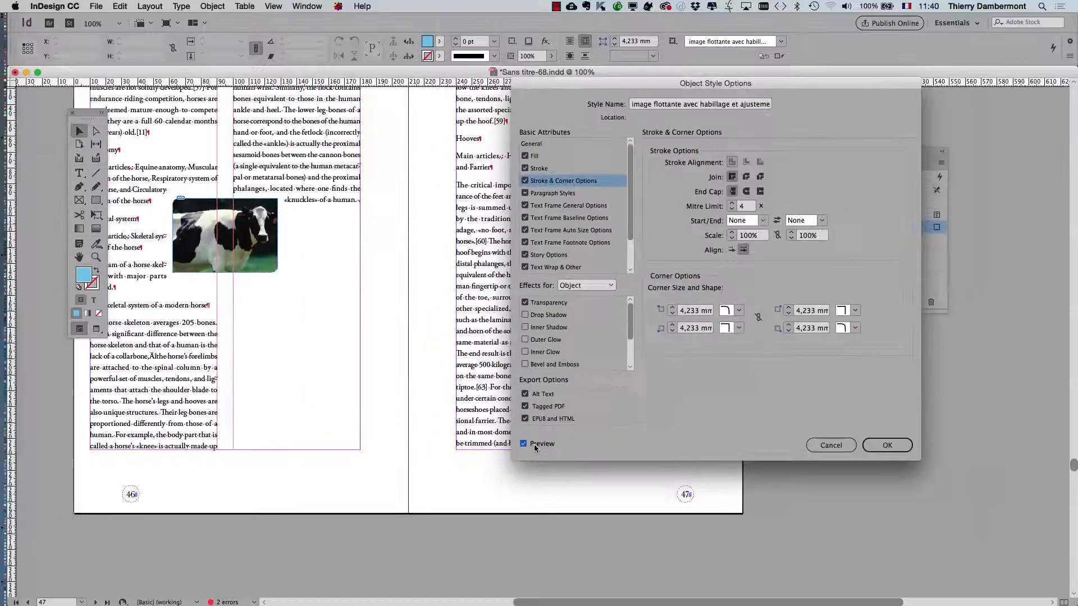
{"action": "left_click_drag", "start_coordinate": [602, 83], "coordinate": [789, 100]}
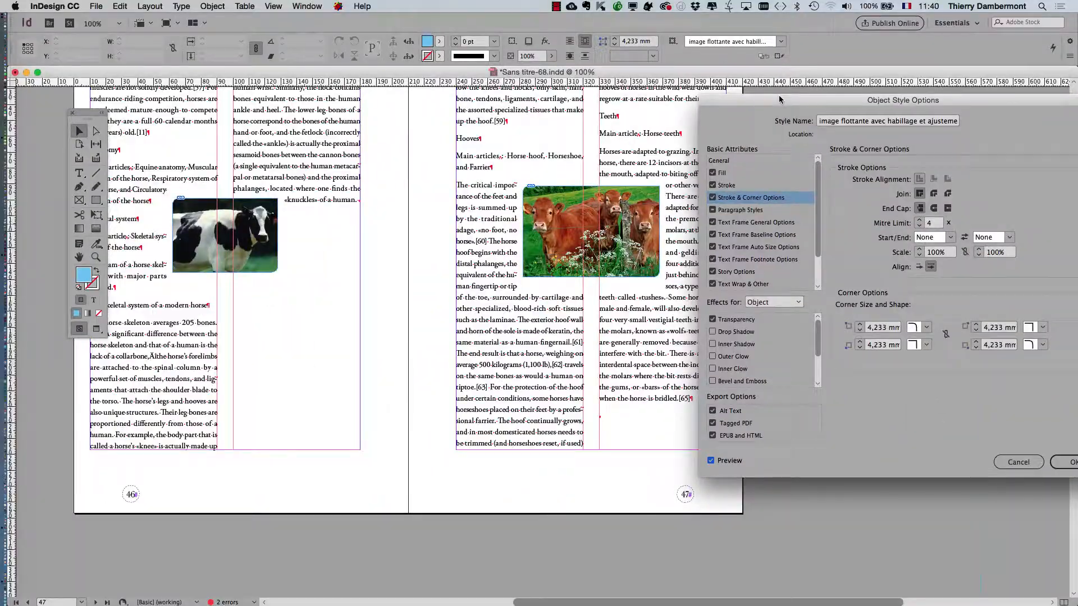
{"action": "left_click_drag", "start_coordinate": [779, 99], "coordinate": [751, 93]}
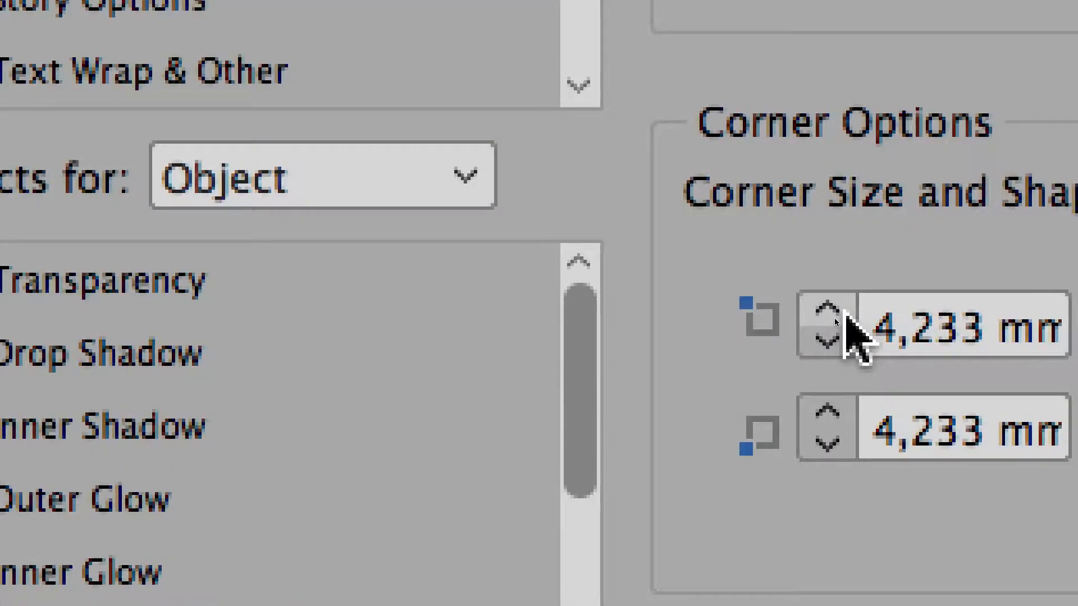
Step: Set the size of all four corners in the object style to 10 mm
{"action": "left_click", "coordinate": [834, 318], "text": "shift"}
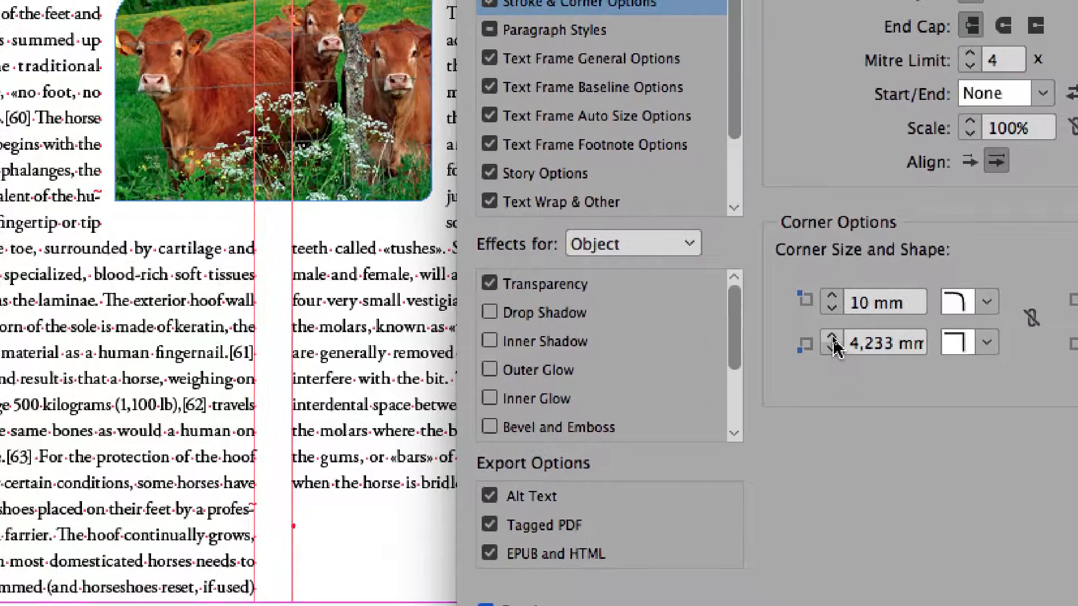
{"action": "left_click", "coordinate": [831, 335], "text": "shift"}
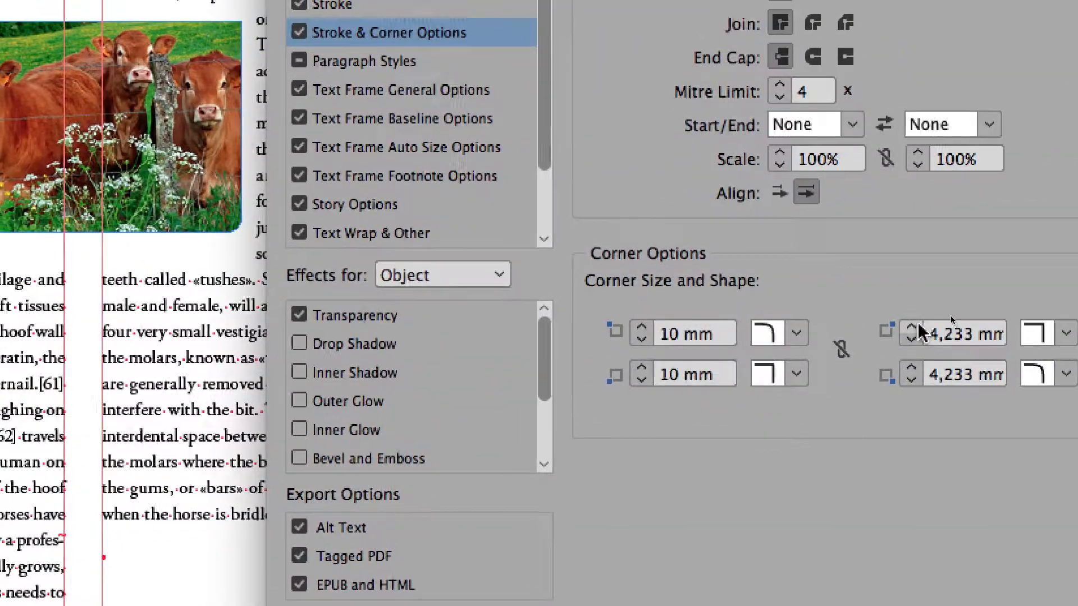
{"action": "left_click", "coordinate": [912, 308], "text": "shift"}
{"action": "left_click", "coordinate": [912, 348], "text": "shift"}
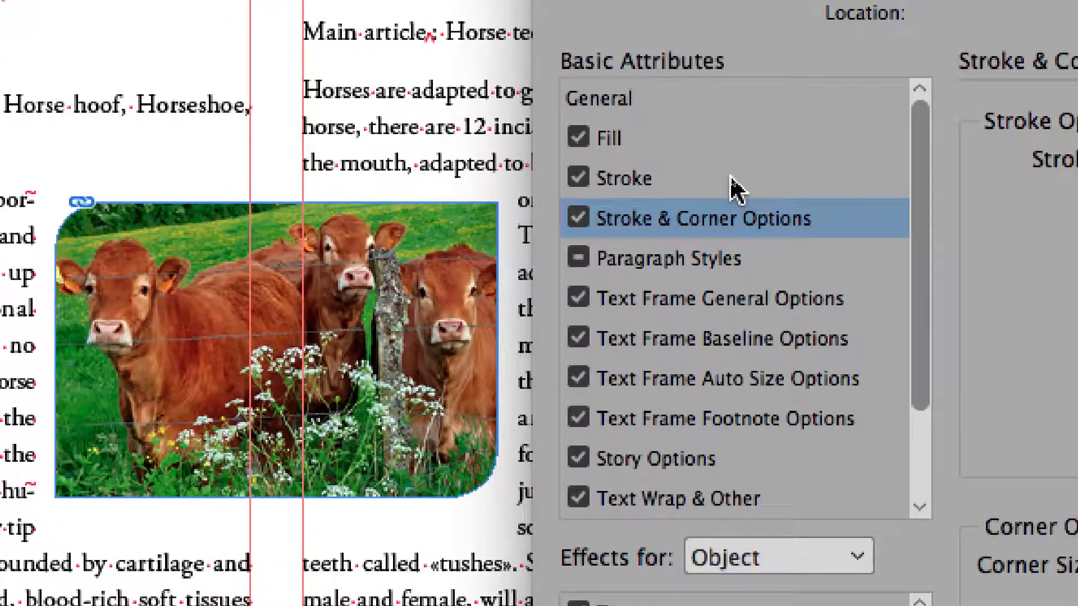
Step: Give the object style a magenta C=0 M=100 J=0 N=0 stroke with a weight of 6 pt
{"action": "left_click", "coordinate": [730, 178]}
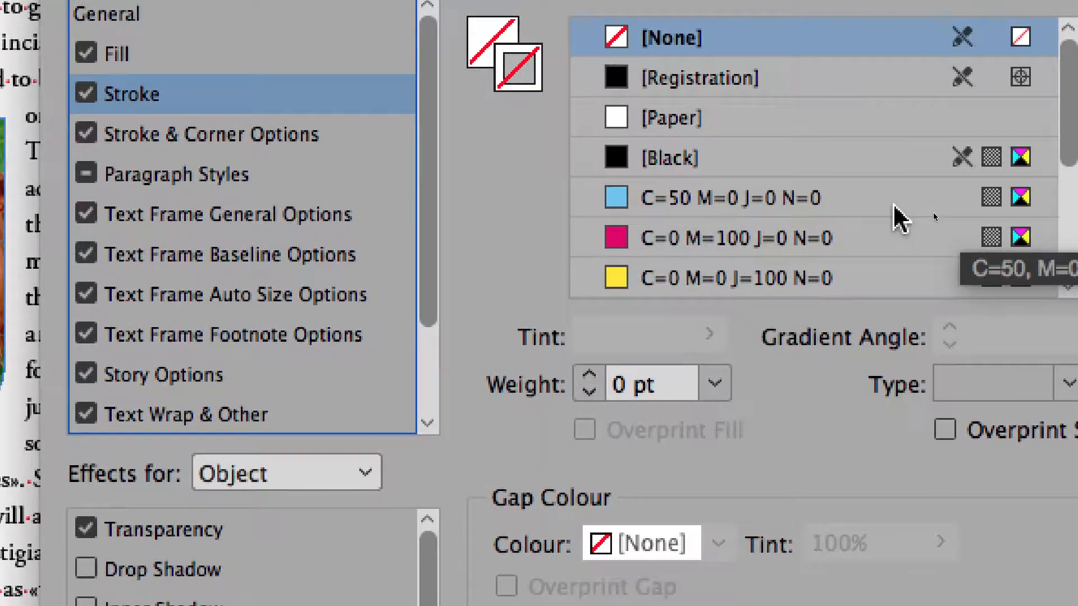
{"action": "left_click", "coordinate": [894, 208]}
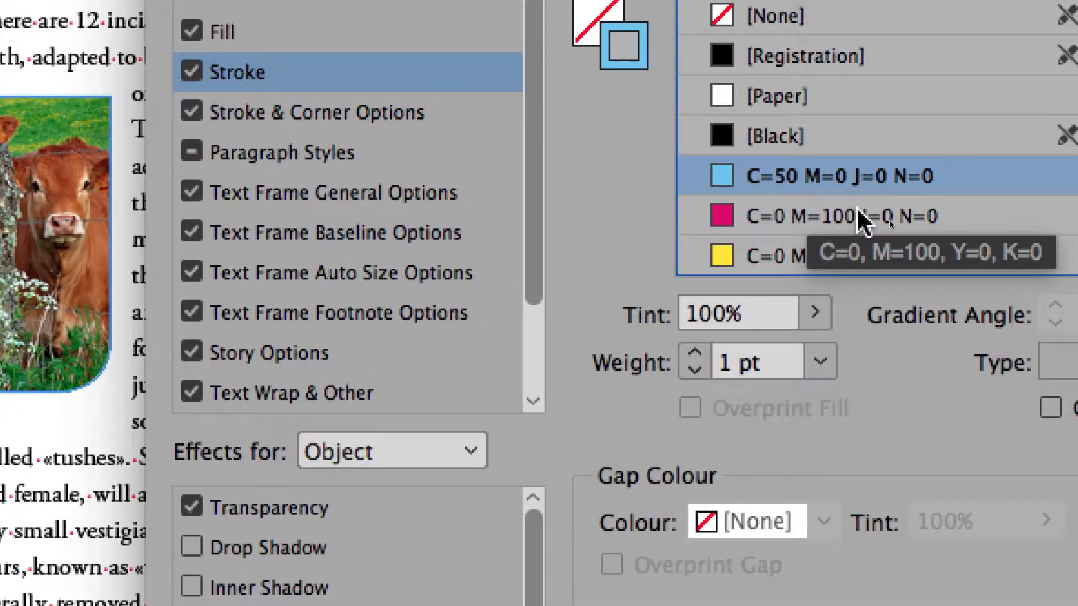
{"action": "left_click", "coordinate": [860, 219]}
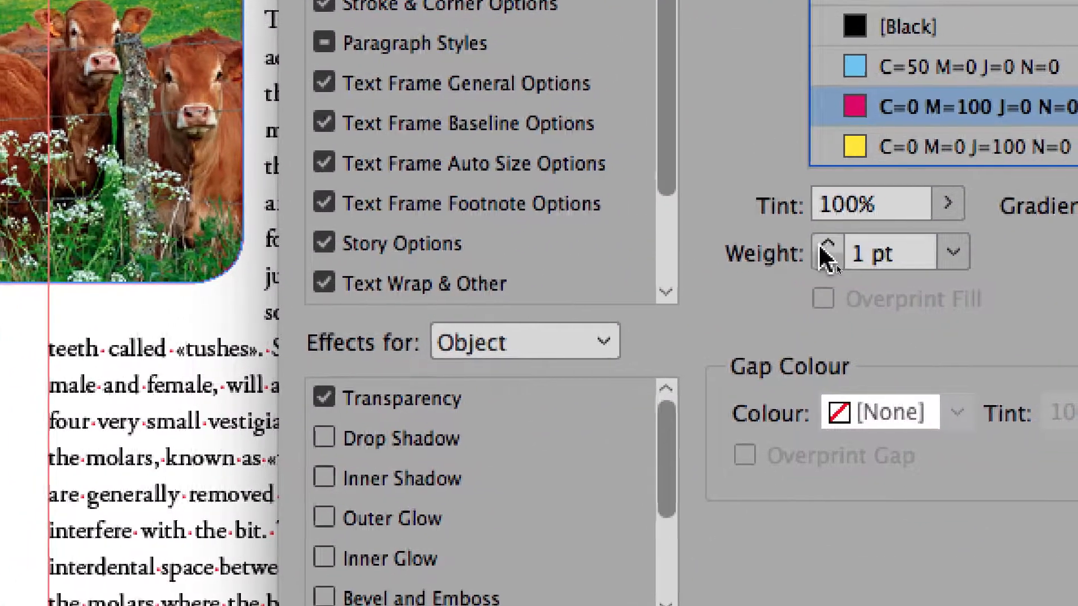
{"action": "left_click", "coordinate": [795, 261]}
{"action": "left_click", "coordinate": [794, 261]}
{"action": "left_click", "coordinate": [820, 247]}
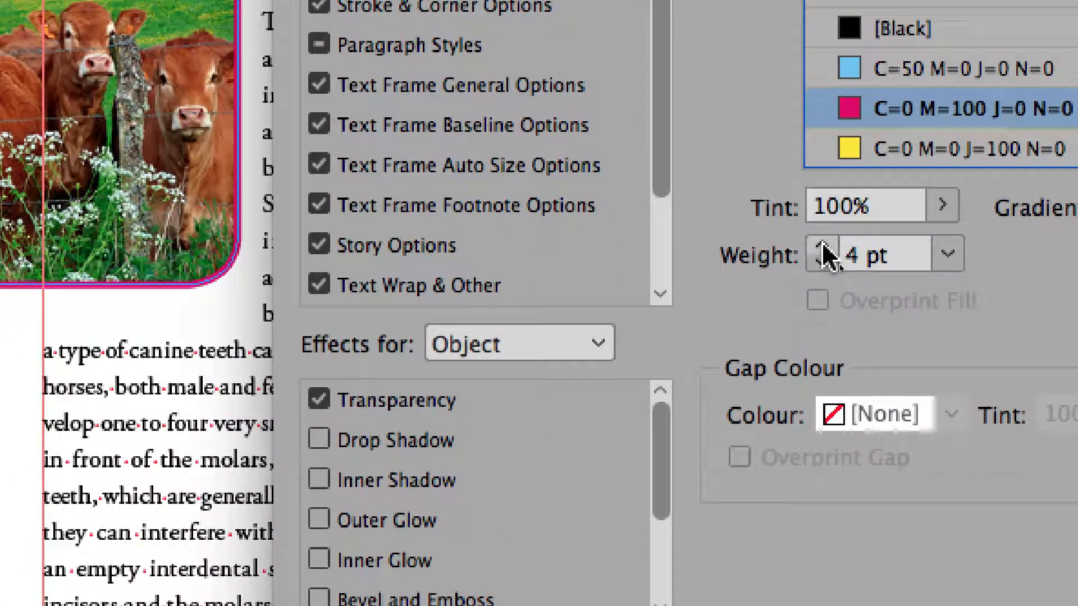
{"action": "left_click", "coordinate": [820, 247]}
{"action": "left_click", "coordinate": [820, 247]}
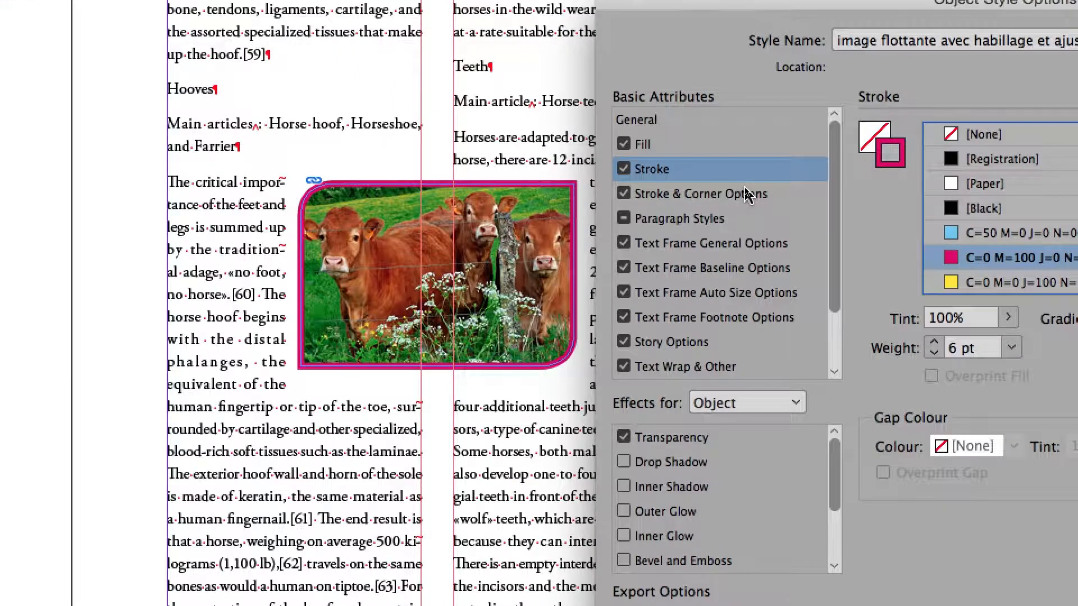
Step: Compare the inside and outside stroke alignments for the object style and keep the stroke aligned to the outside
{"action": "left_click", "coordinate": [746, 194]}
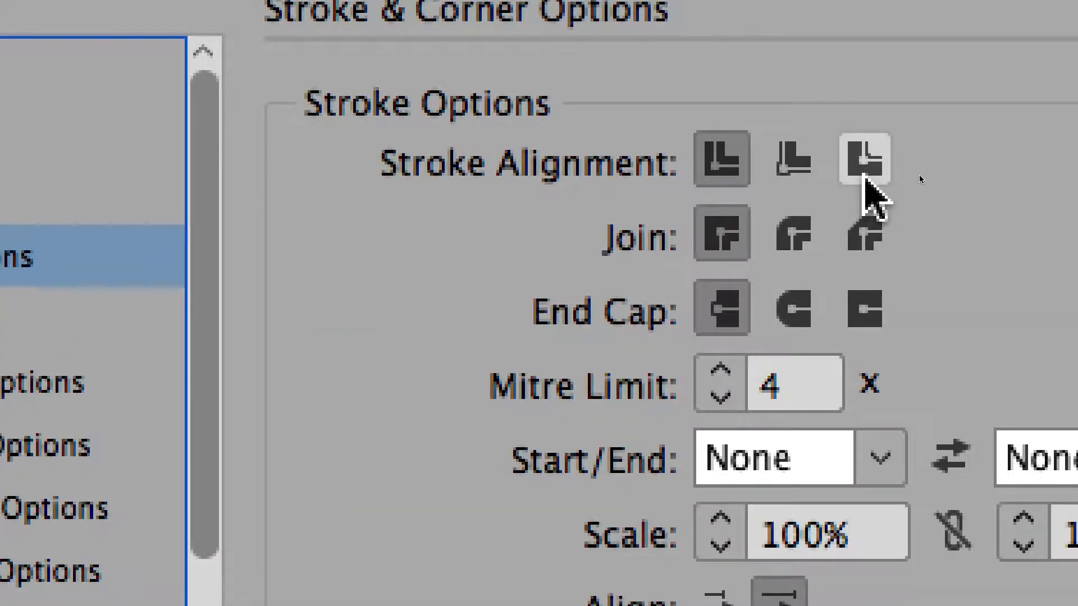
{"action": "left_click", "coordinate": [864, 163]}
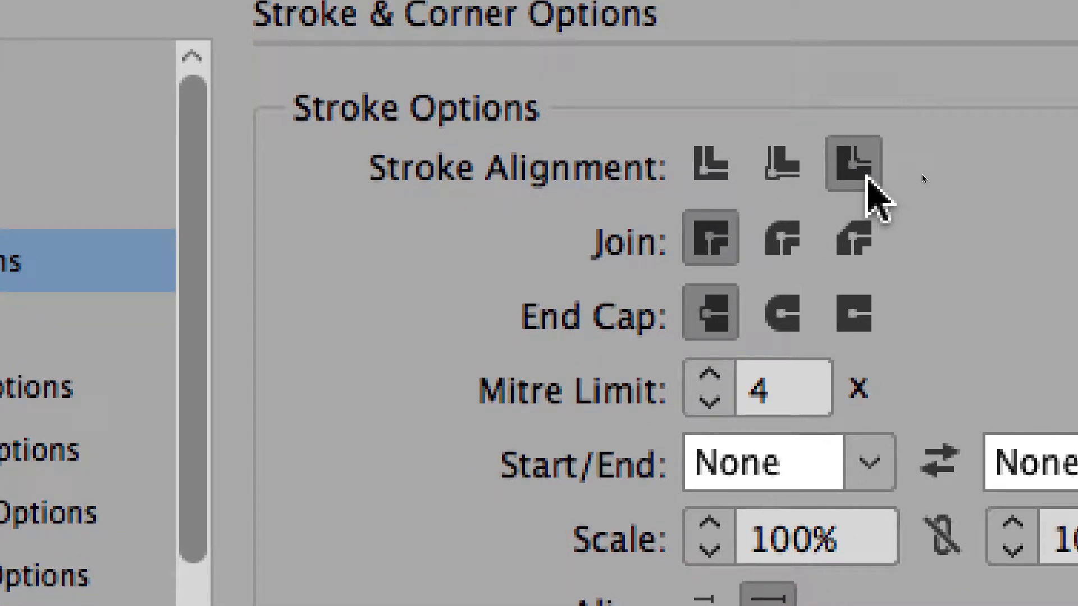
{"action": "left_click", "coordinate": [783, 172]}
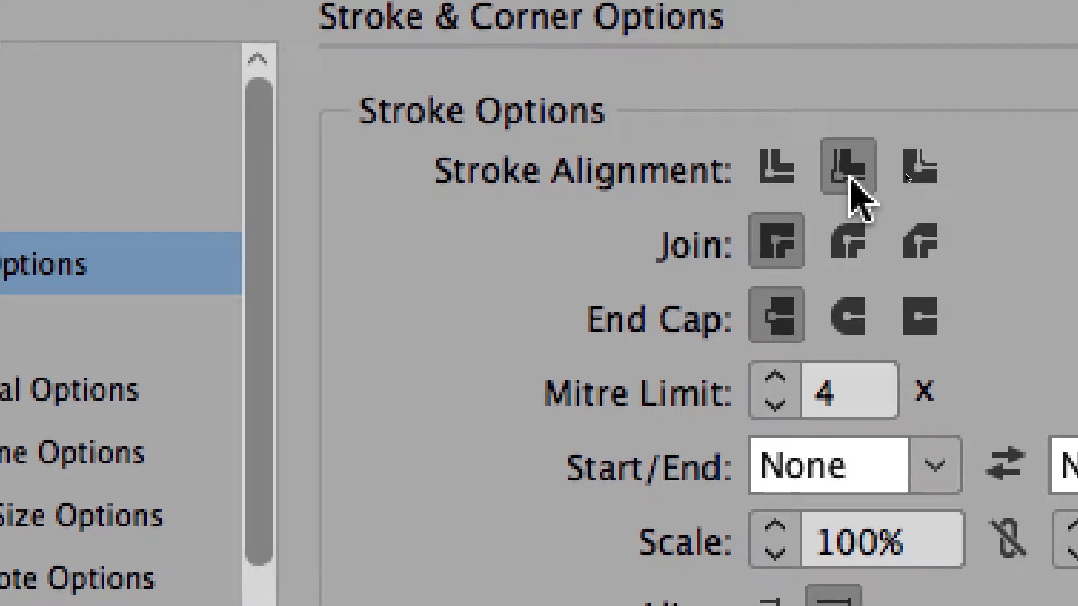
{"action": "left_click", "coordinate": [920, 171]}
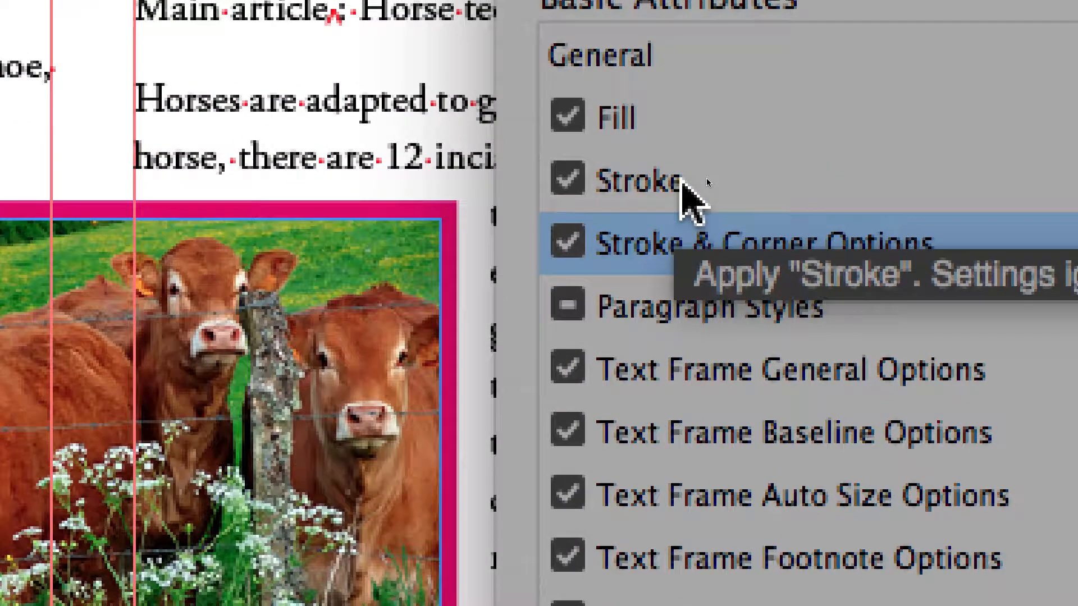
{"action": "left_click", "coordinate": [682, 180]}
{"action": "left_click", "coordinate": [681, 230]}
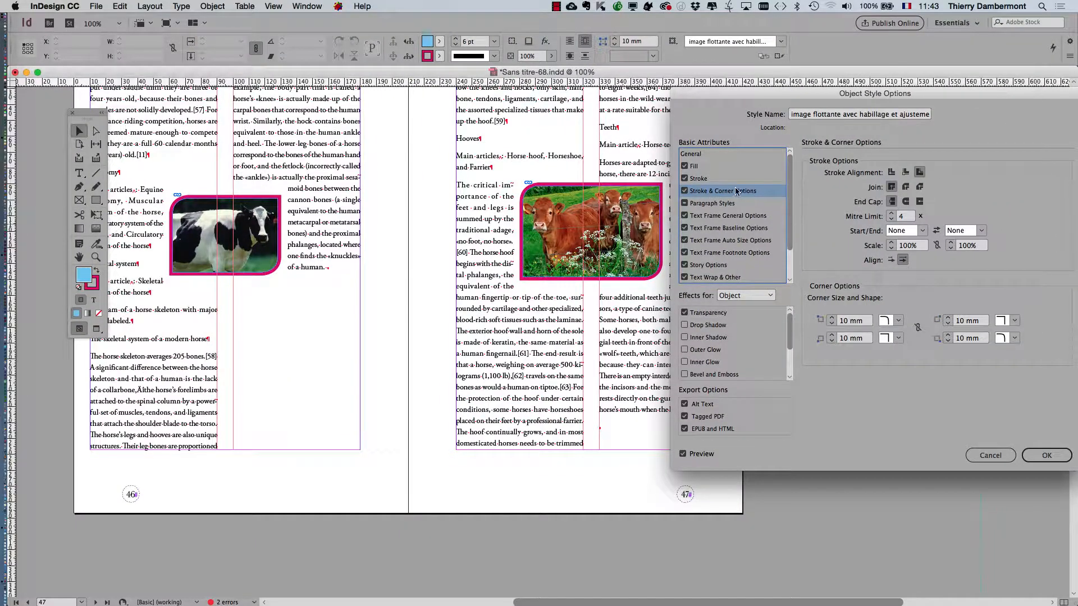
Step: Change the object style's stroke colour to [Black] with a 30% tint
{"action": "left_click", "coordinate": [730, 179]}
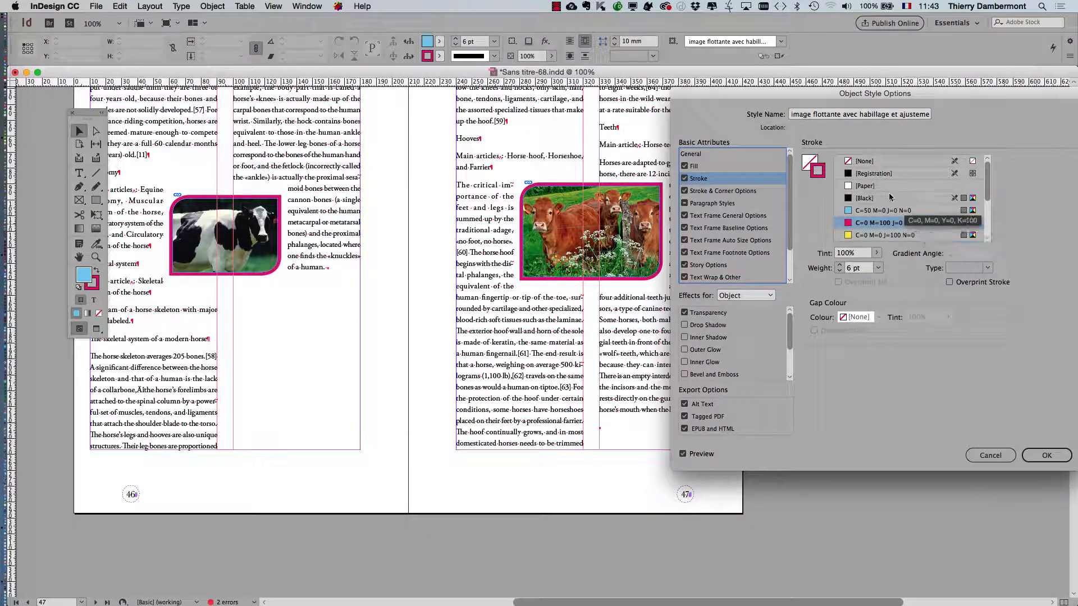
{"action": "left_click", "coordinate": [890, 198]}
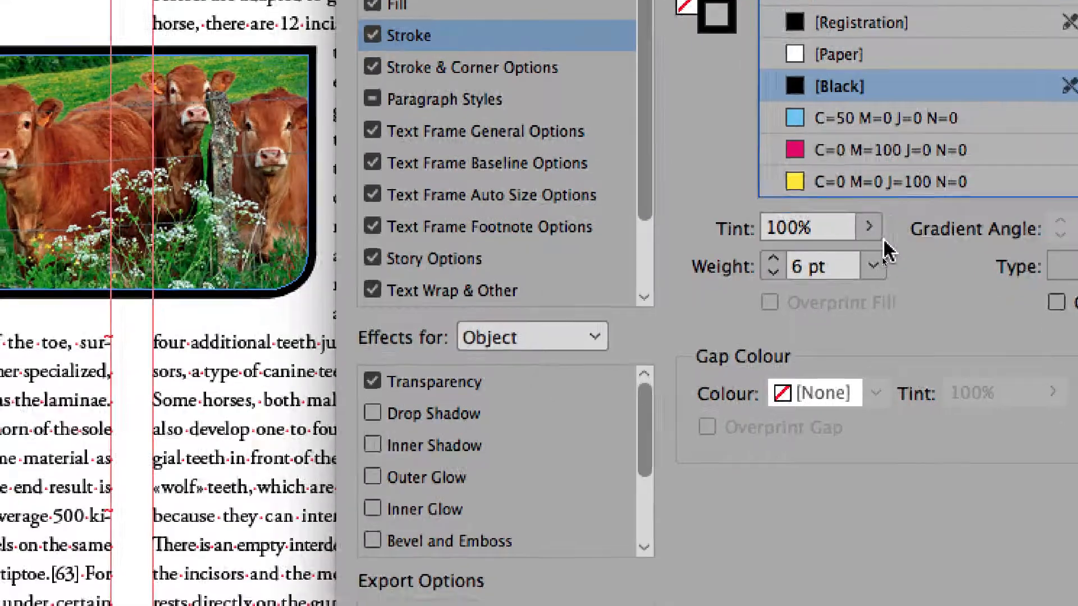
{"action": "left_click", "coordinate": [844, 332]}
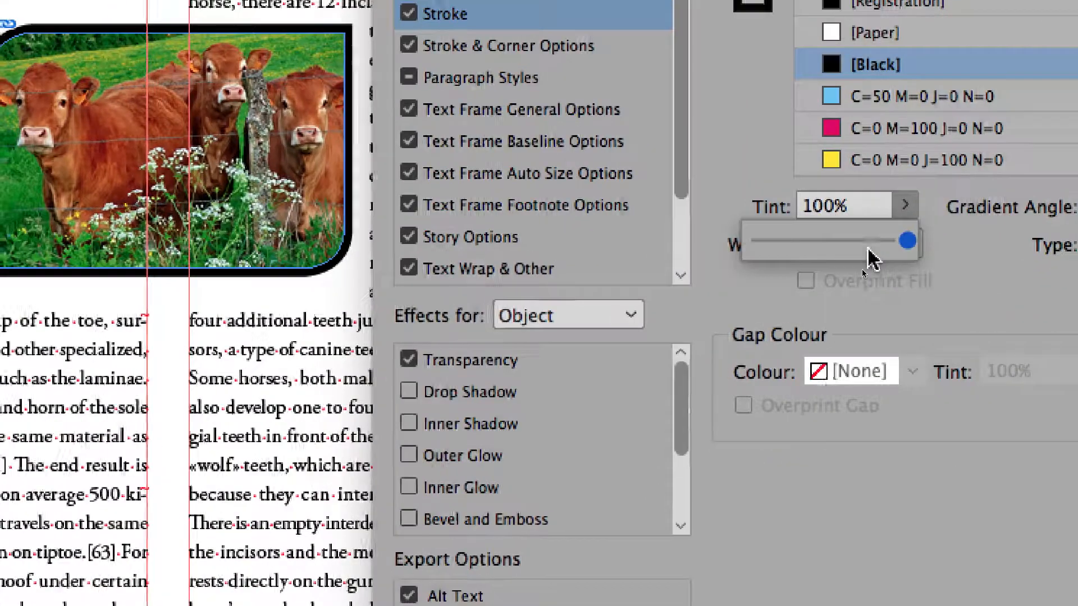
{"action": "left_click_drag", "start_coordinate": [845, 368], "coordinate": [788, 370]}
{"action": "left_click_drag", "start_coordinate": [862, 248], "coordinate": [840, 248]}
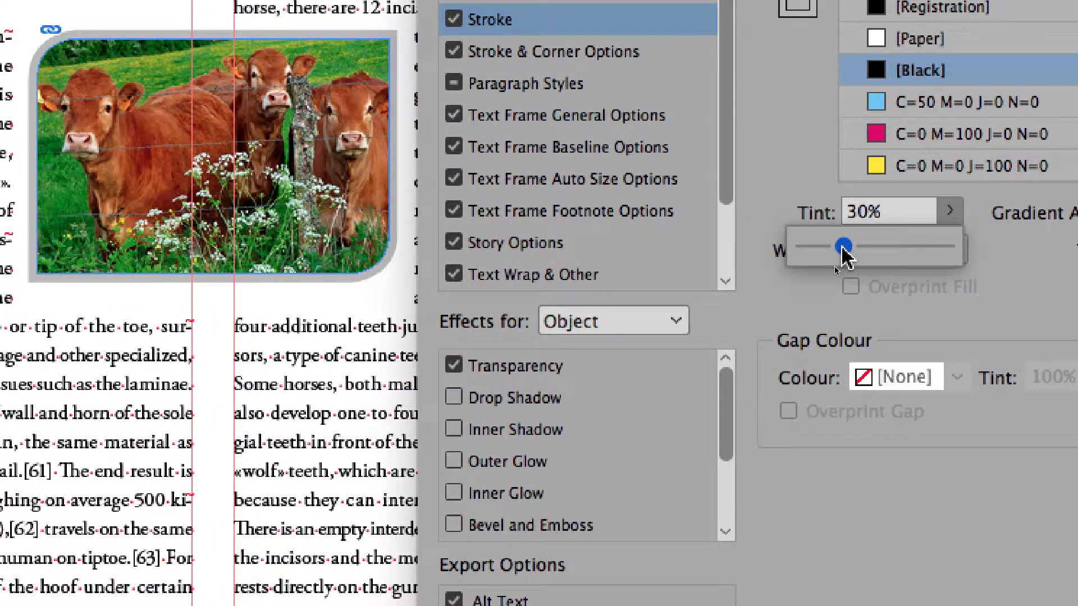
{"action": "left_click", "coordinate": [809, 187]}
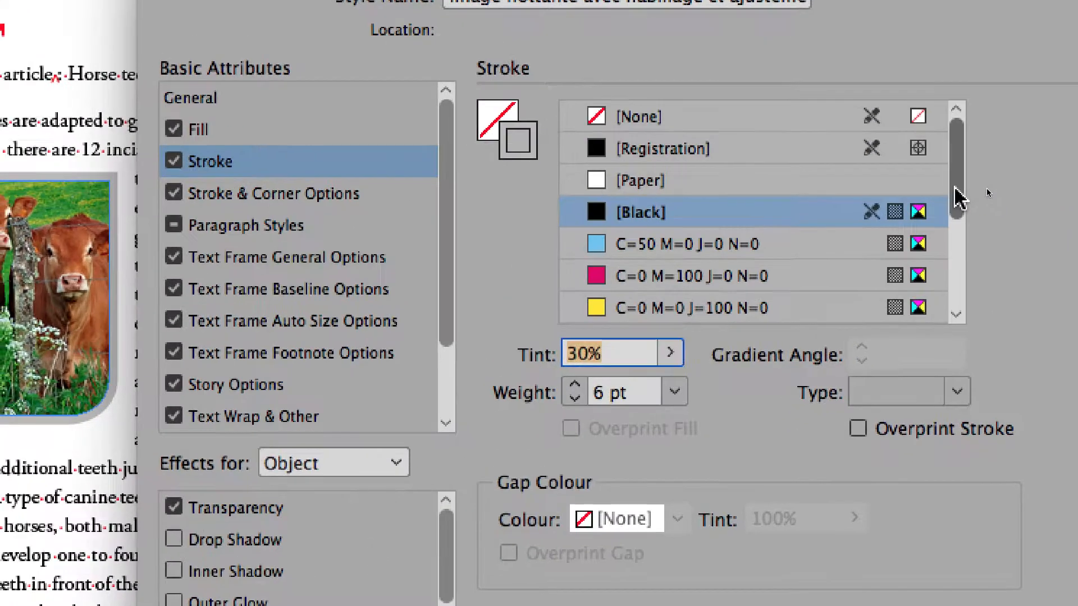
Step: Look through the stroke swatches, apply the object style changes and move the Object Styles panel off the page
{"action": "mouse_move", "coordinate": [953, 188]}
{"action": "left_mouse_down"}
{"action": "mouse_move", "coordinate": [953, 274]}
{"action": "mouse_move", "coordinate": [947, 89]}
{"action": "mouse_move", "coordinate": [956, 348]}
{"action": "mouse_move", "coordinate": [952, 155]}
{"action": "mouse_move", "coordinate": [957, 243]}
{"action": "mouse_move", "coordinate": [959, 180]}
{"action": "left_mouse_up"}
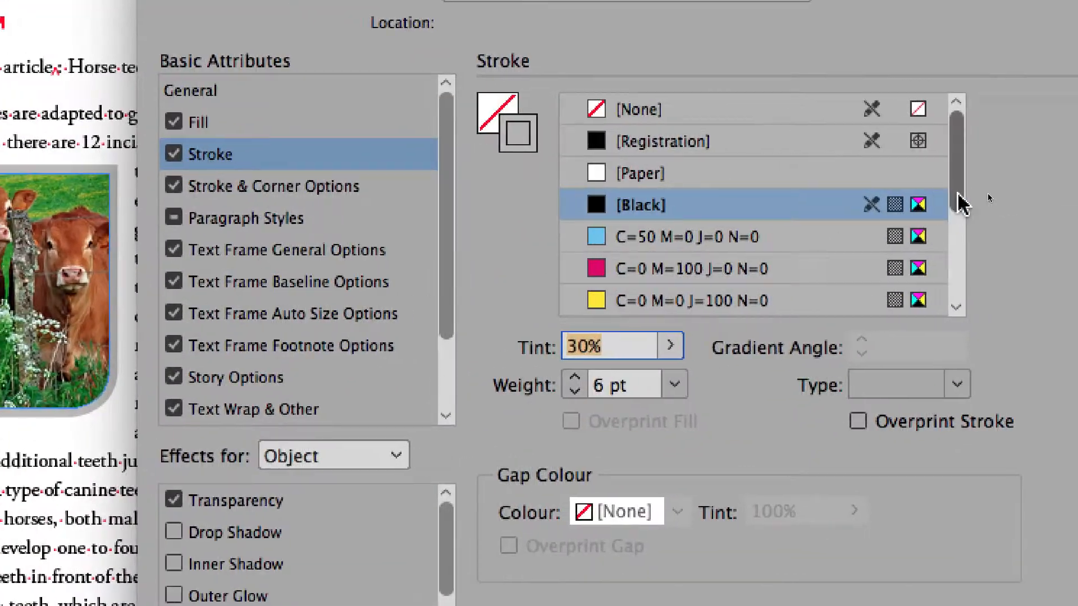
{"action": "left_click_drag", "start_coordinate": [1020, 354], "coordinate": [1017, 457]}
{"action": "mouse_move", "coordinate": [957, 212]}
{"action": "left_mouse_down"}
{"action": "mouse_move", "coordinate": [960, 120]}
{"action": "mouse_move", "coordinate": [964, 268]}
{"action": "left_mouse_up"}
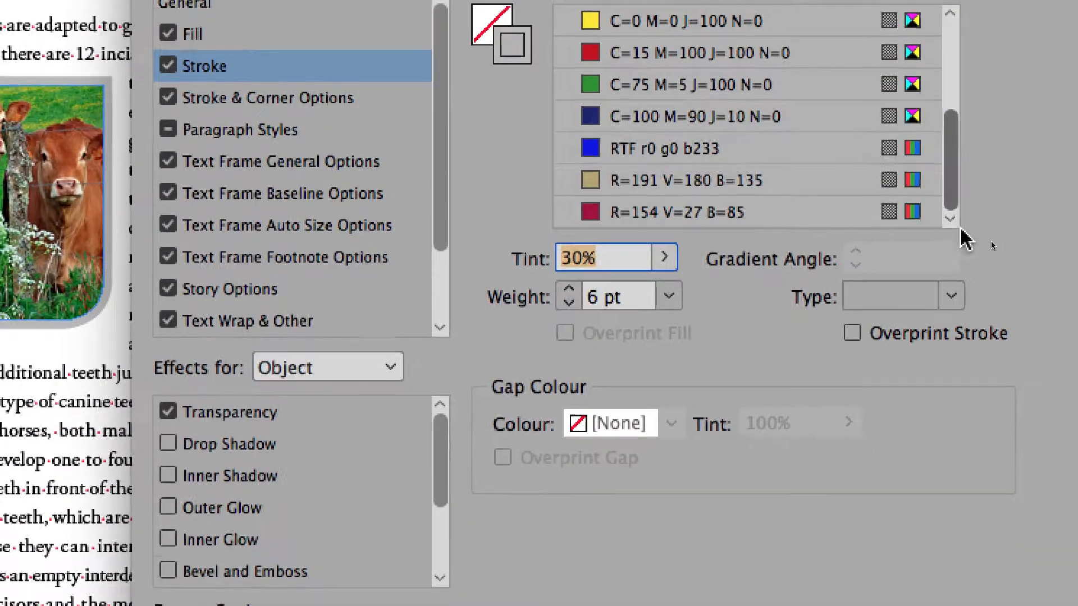
{"action": "left_click_drag", "start_coordinate": [960, 229], "coordinate": [966, 74]}
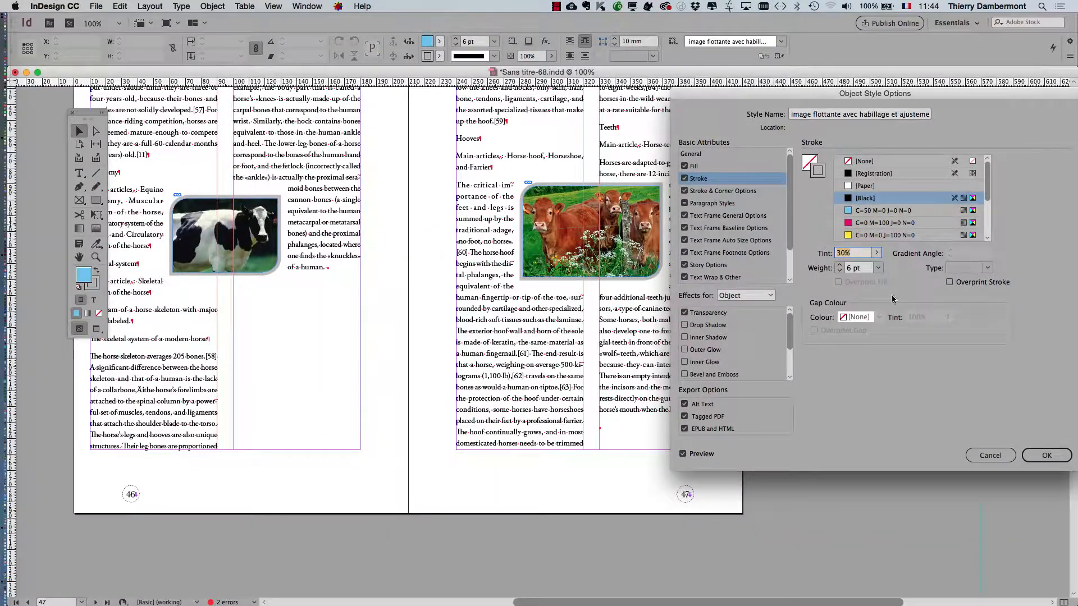
{"action": "left_click", "coordinate": [991, 456]}
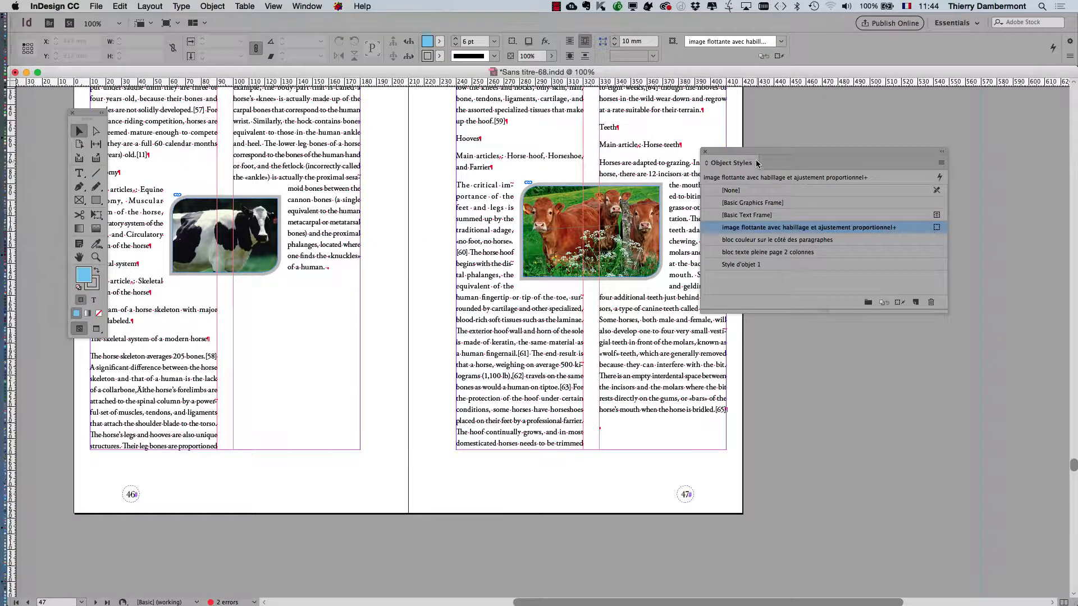
{"action": "left_click_drag", "start_coordinate": [748, 154], "coordinate": [828, 125]}
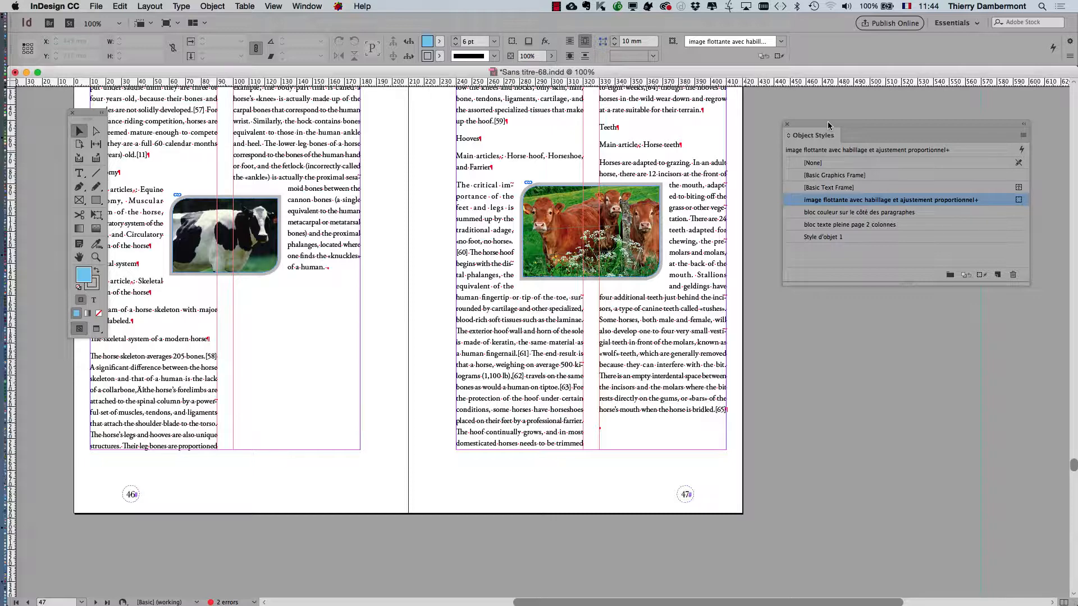
Step: Go back to the spread of pages 40 and 41, place the Tools panel beside it and turn on the Preview screen mode
{"action": "scroll", "coordinate": [636, 188], "scroll_direction": "up", "scroll_amount": 12}
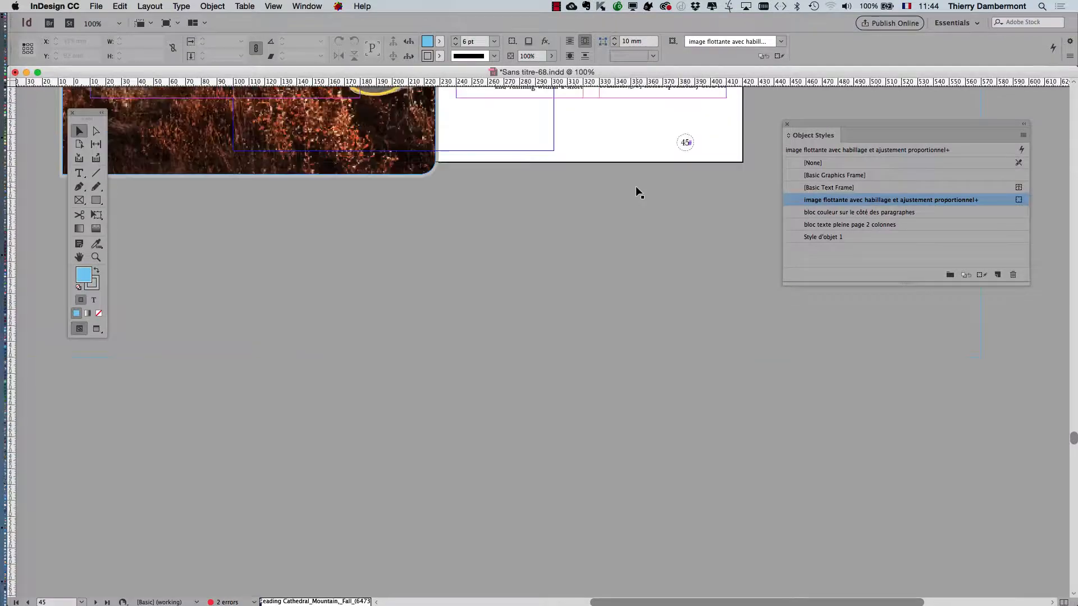
{"action": "scroll", "coordinate": [635, 187], "scroll_direction": "up", "scroll_amount": 15}
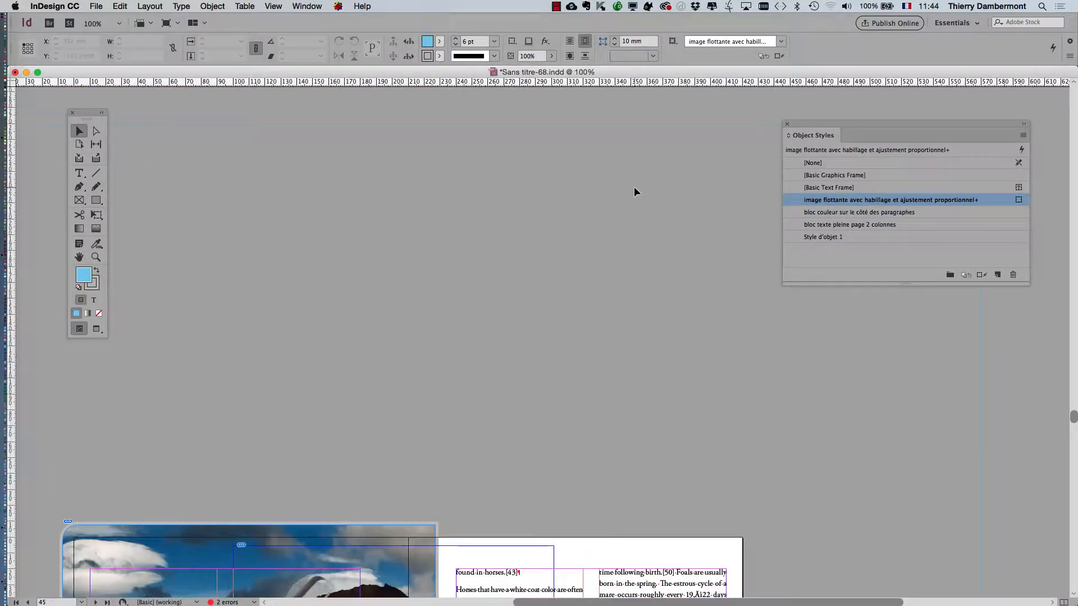
{"action": "scroll", "coordinate": [634, 188], "scroll_direction": "up", "scroll_amount": 15}
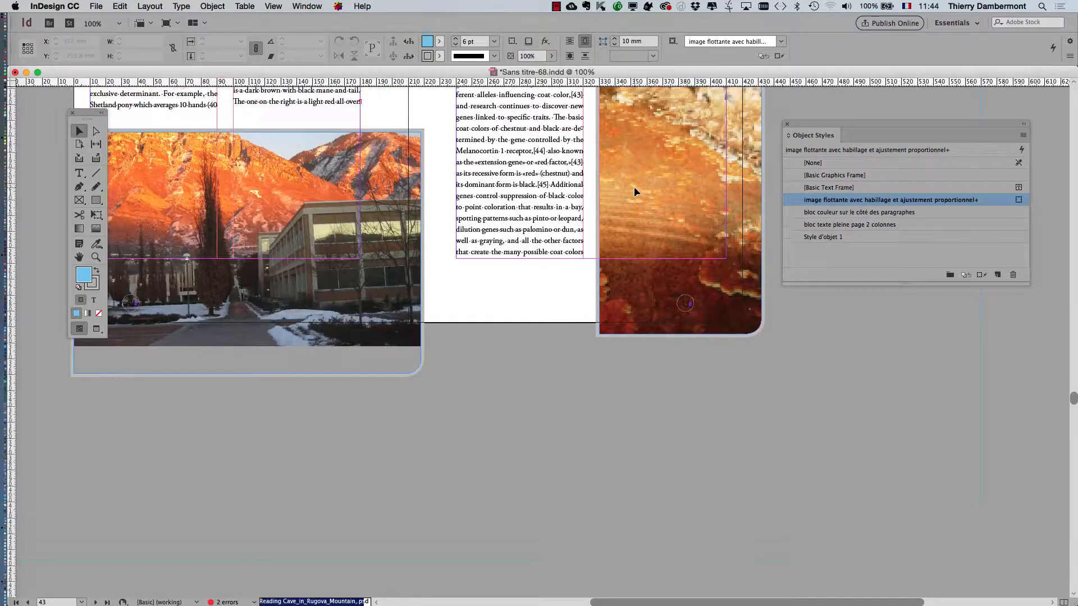
{"action": "scroll", "coordinate": [635, 191], "scroll_direction": "up", "scroll_amount": 15}
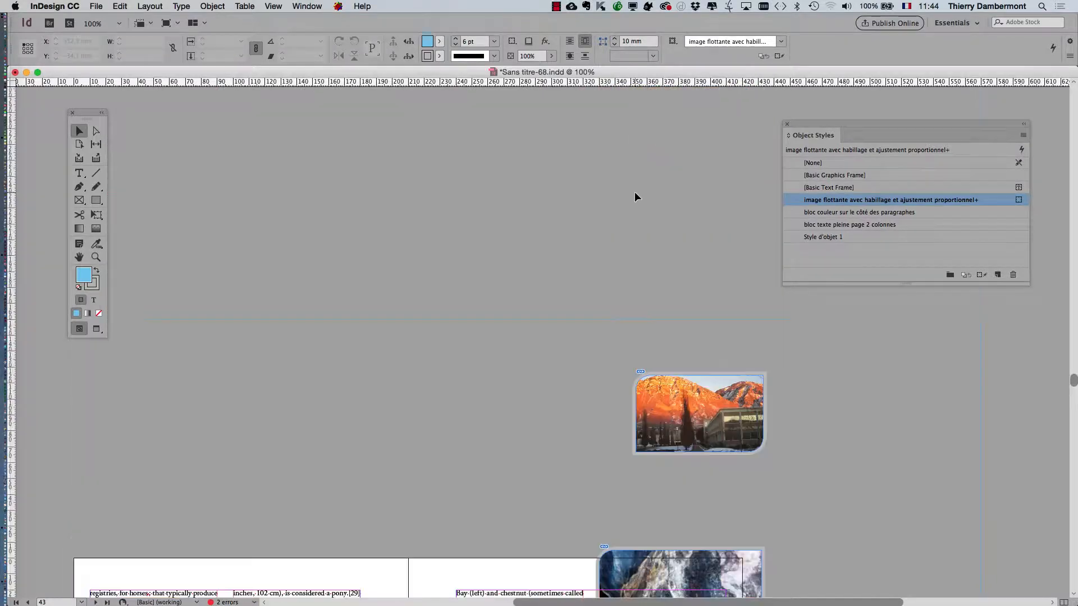
{"action": "scroll", "coordinate": [634, 198], "scroll_direction": "up", "scroll_amount": 15}
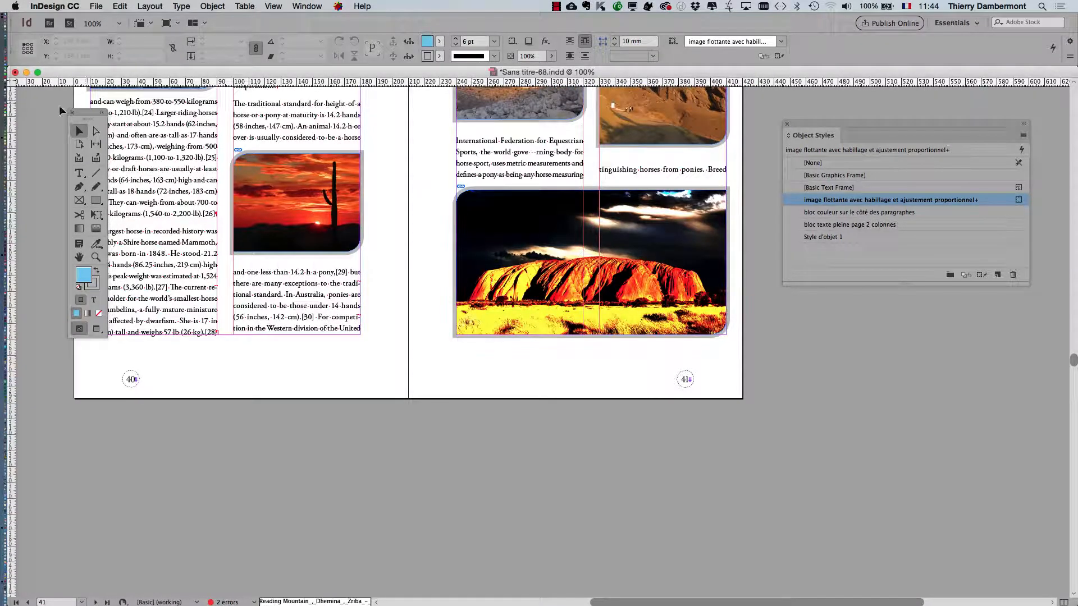
{"action": "left_click_drag", "start_coordinate": [83, 114], "coordinate": [44, 107]}
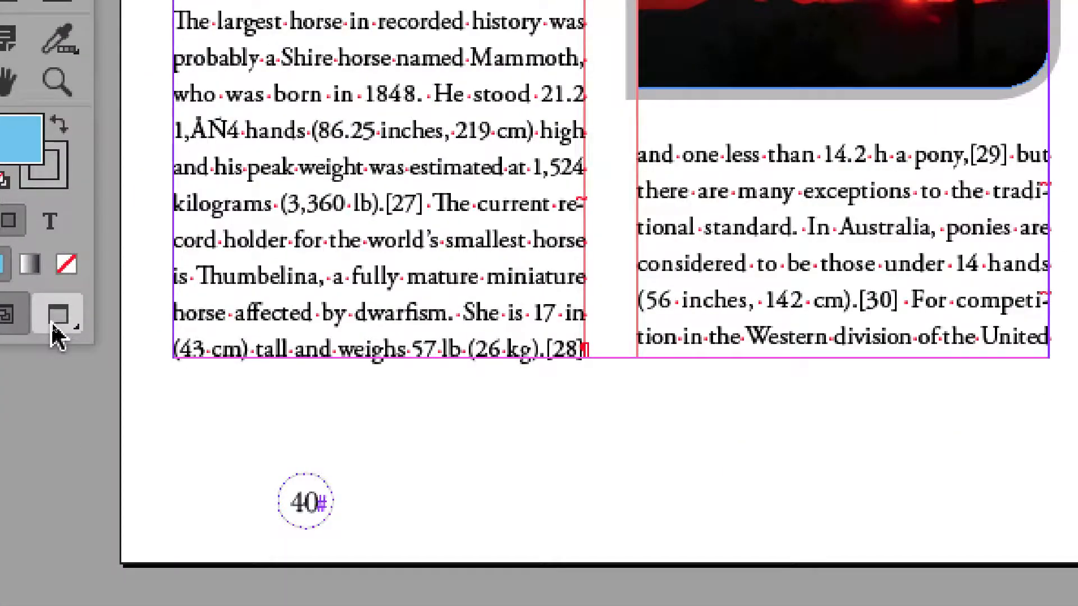
{"action": "left_click", "coordinate": [53, 330]}
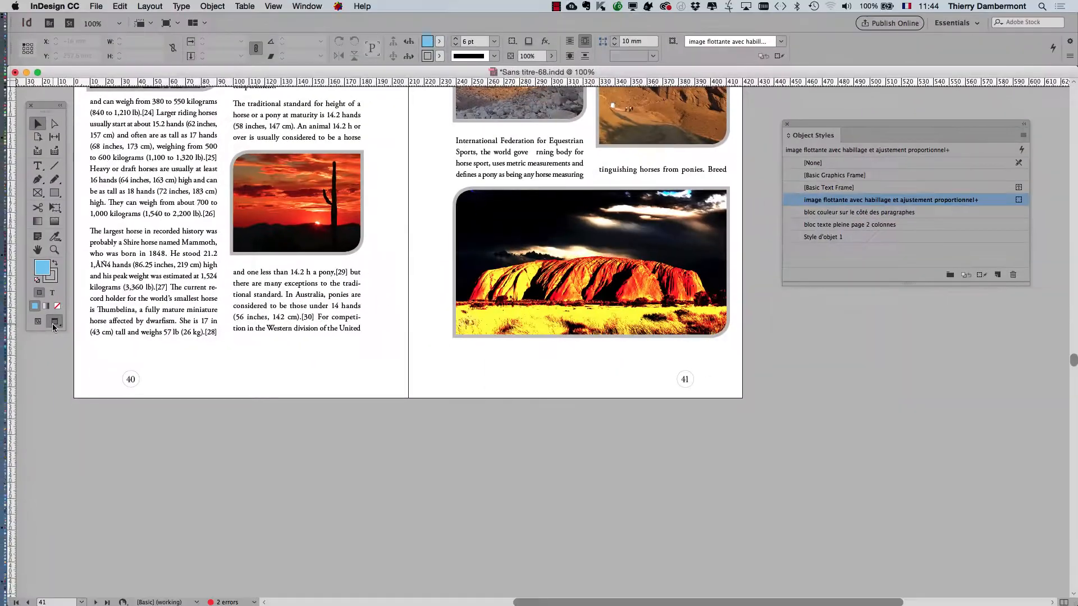
Step: Examine the rounded corners and grey strokes of the floating images on pages 38 to 41
{"action": "scroll", "coordinate": [236, 452], "scroll_direction": "up", "scroll_amount": 5}
{"action": "scroll", "coordinate": [235, 454], "scroll_direction": "up", "scroll_amount": 2}
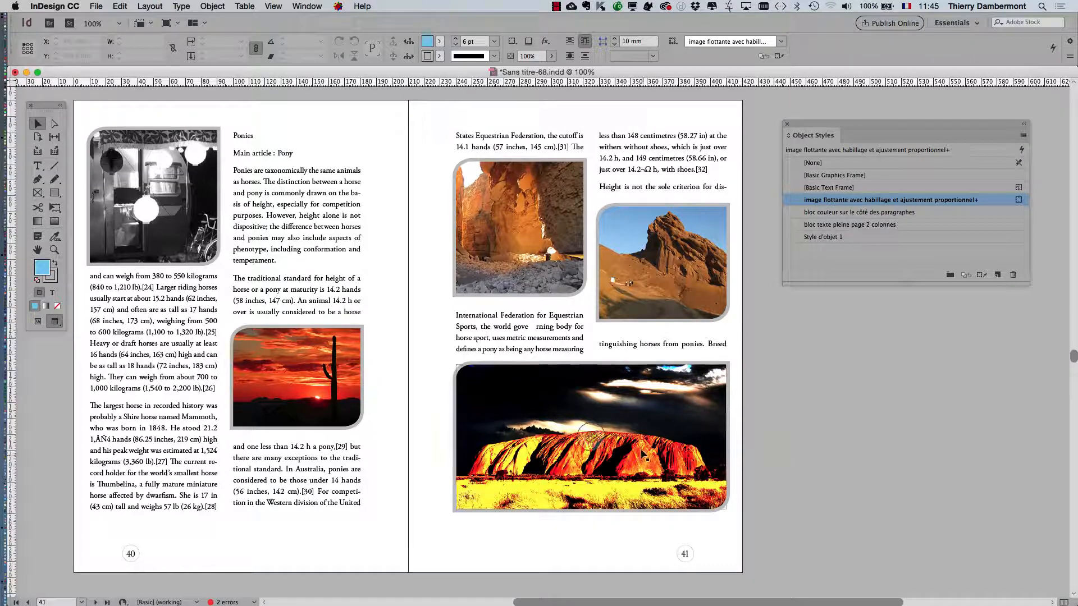
{"action": "scroll", "coordinate": [641, 446], "scroll_direction": "up", "scroll_amount": 10}
{"action": "scroll", "coordinate": [641, 446], "scroll_direction": "up", "scroll_amount": 5}
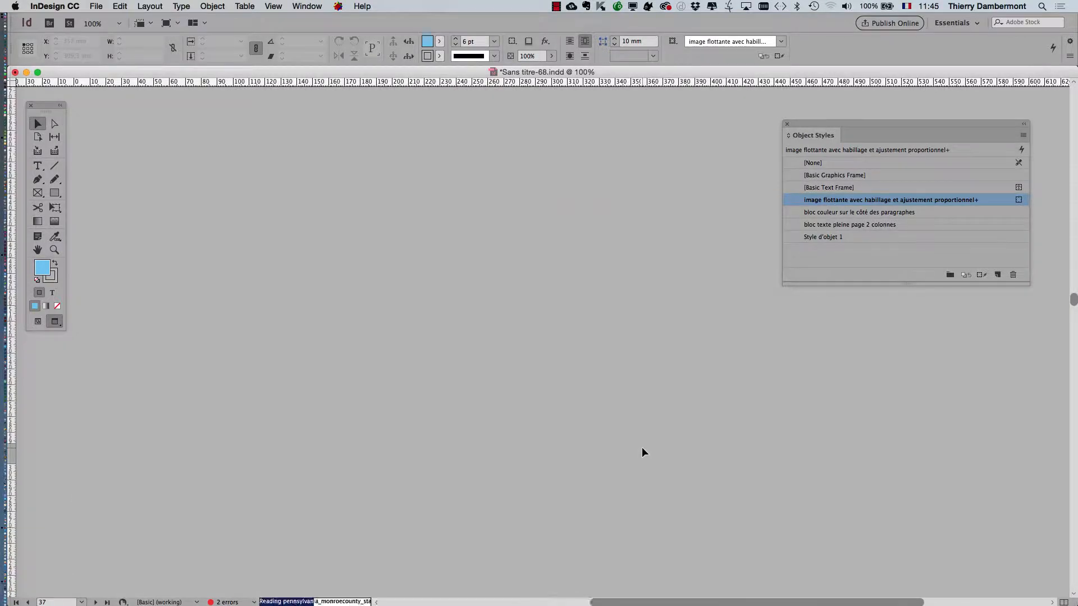
{"action": "scroll", "coordinate": [642, 452], "scroll_direction": "down", "scroll_amount": 1}
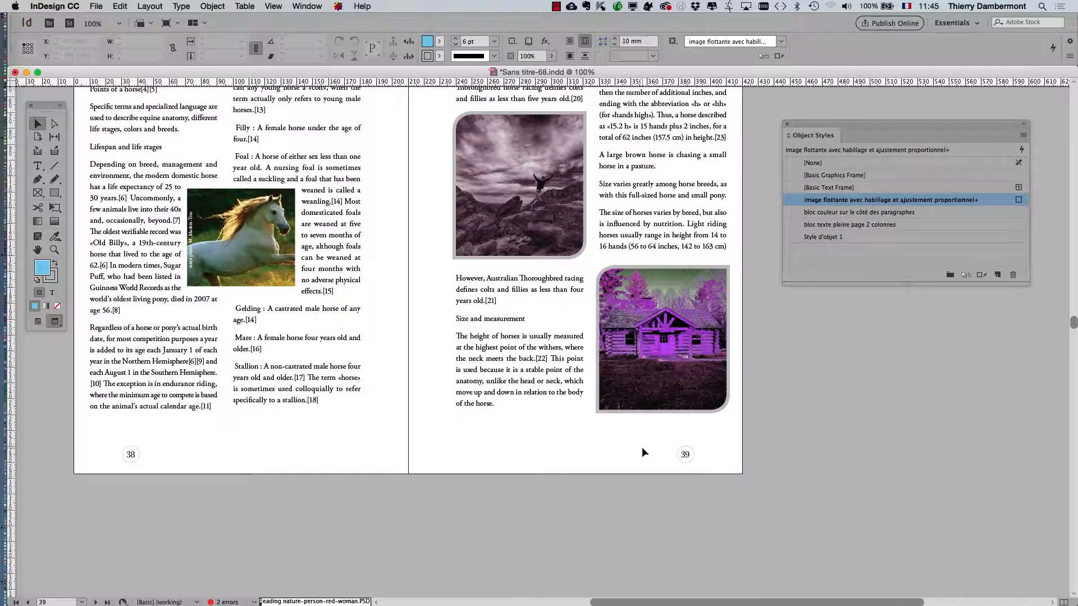
{"action": "scroll", "coordinate": [642, 447], "scroll_direction": "up", "scroll_amount": 2}
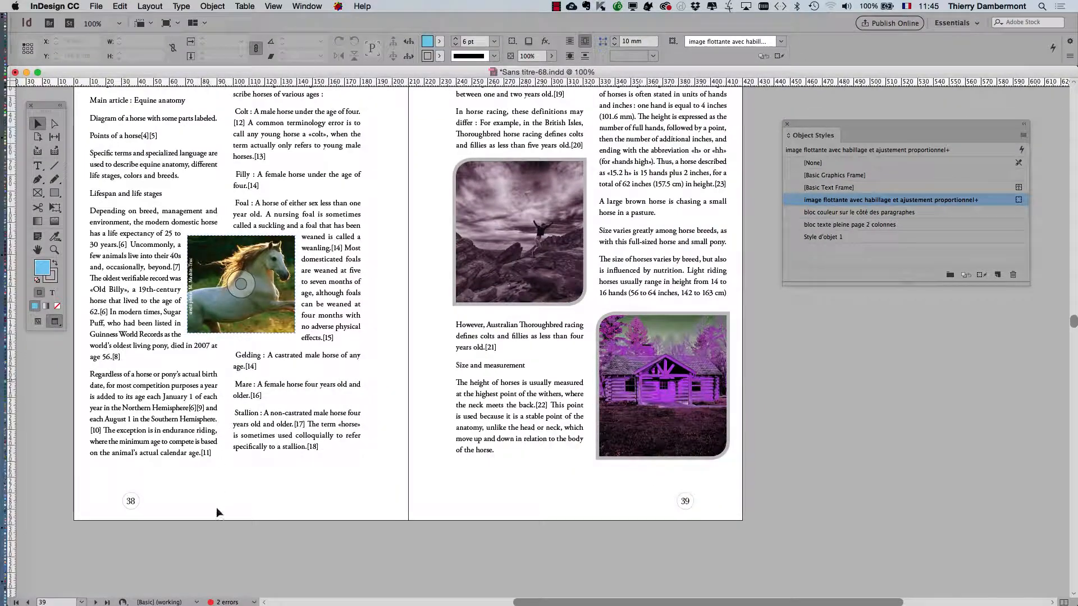
{"action": "left_click", "coordinate": [227, 500]}
{"action": "scroll", "coordinate": [227, 501], "scroll_direction": "up", "scroll_amount": 5}
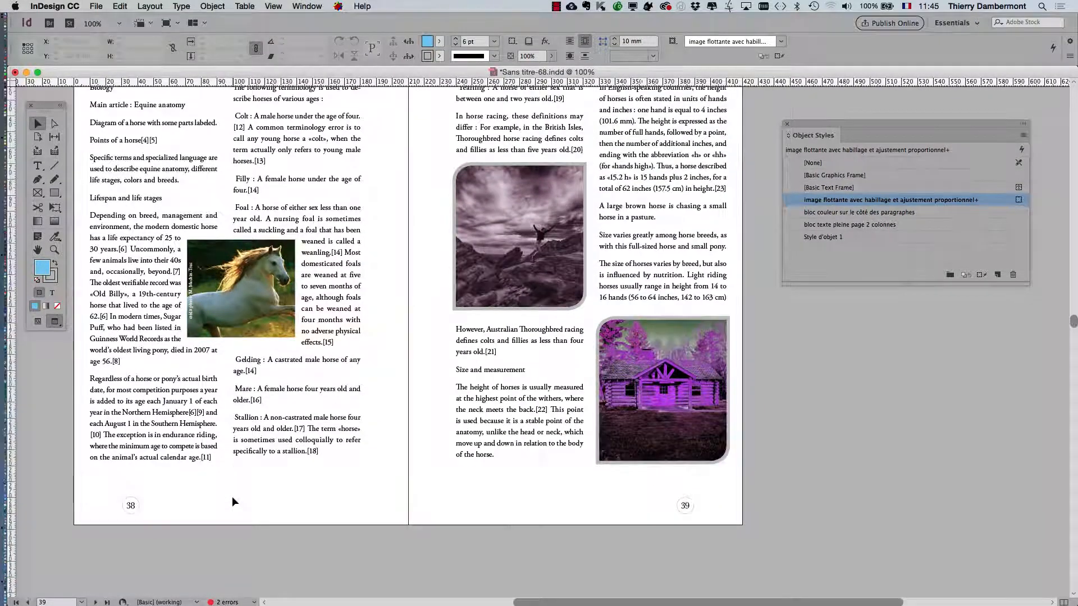
{"action": "scroll", "coordinate": [232, 494], "scroll_direction": "up", "scroll_amount": 4}
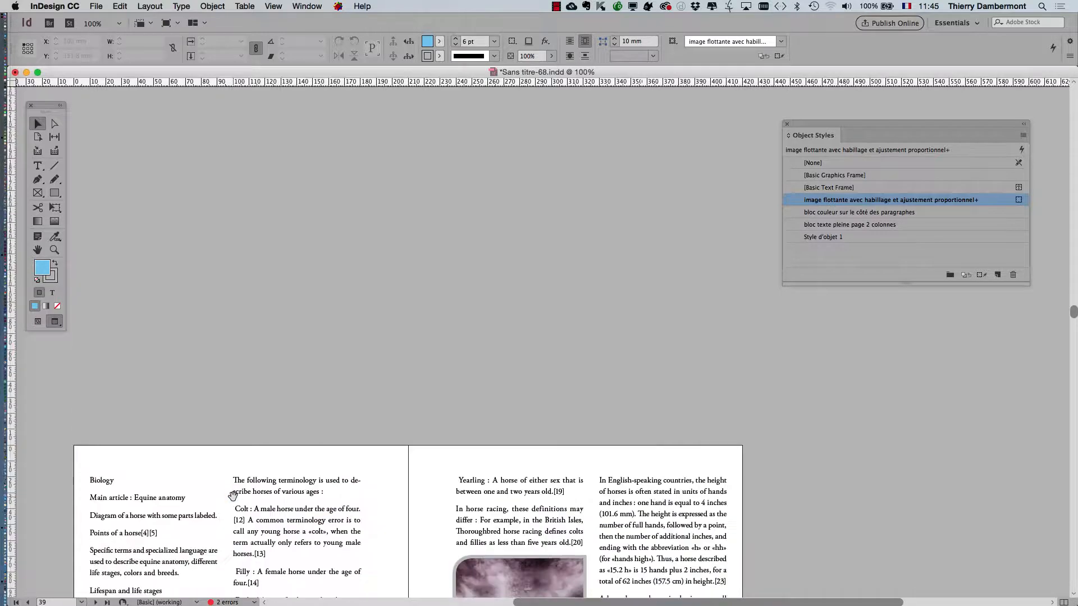
{"action": "scroll", "coordinate": [233, 495], "scroll_direction": "down", "scroll_amount": 10}
{"action": "scroll", "coordinate": [234, 496], "scroll_direction": "down", "scroll_amount": 20}
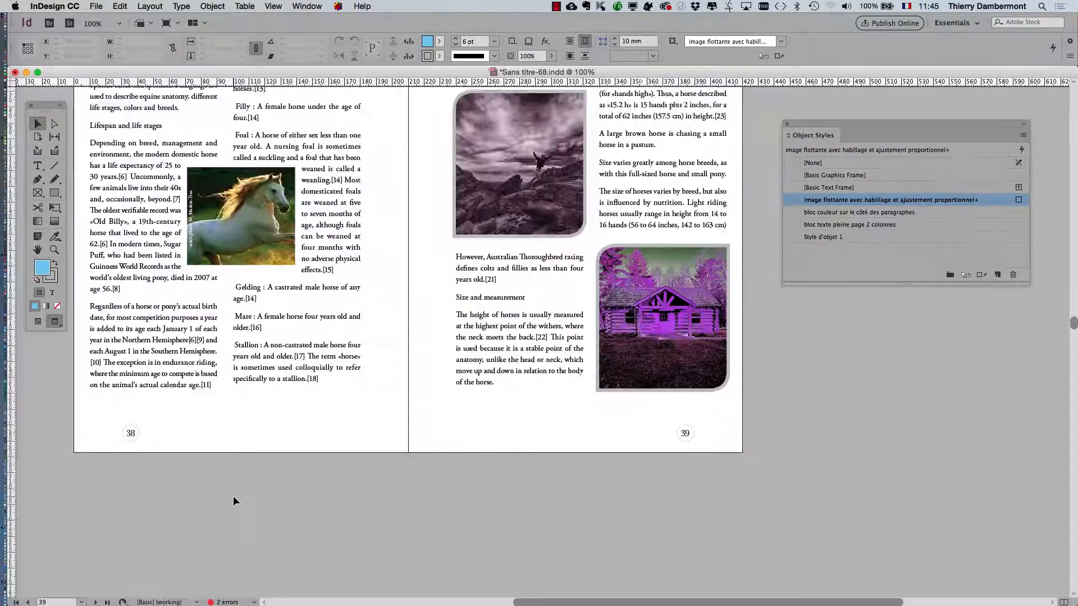
Step: Examine how the object style looks on the images from page 40 to the vacuum cleaner spread ending on page 45
{"action": "scroll", "coordinate": [234, 497], "scroll_direction": "down", "scroll_amount": 15}
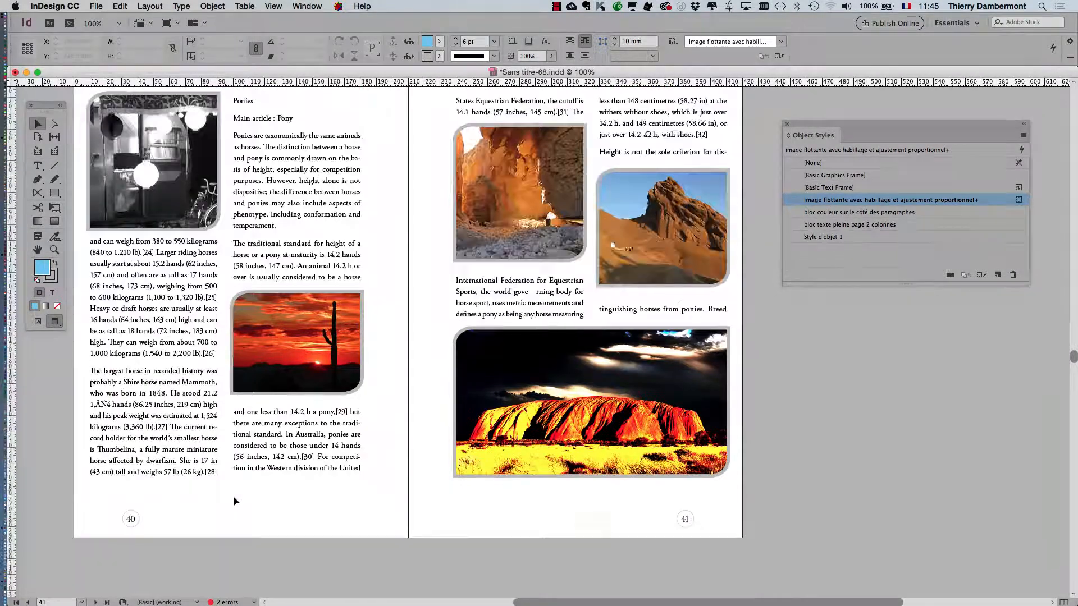
{"action": "scroll", "coordinate": [233, 497], "scroll_direction": "down", "scroll_amount": 15}
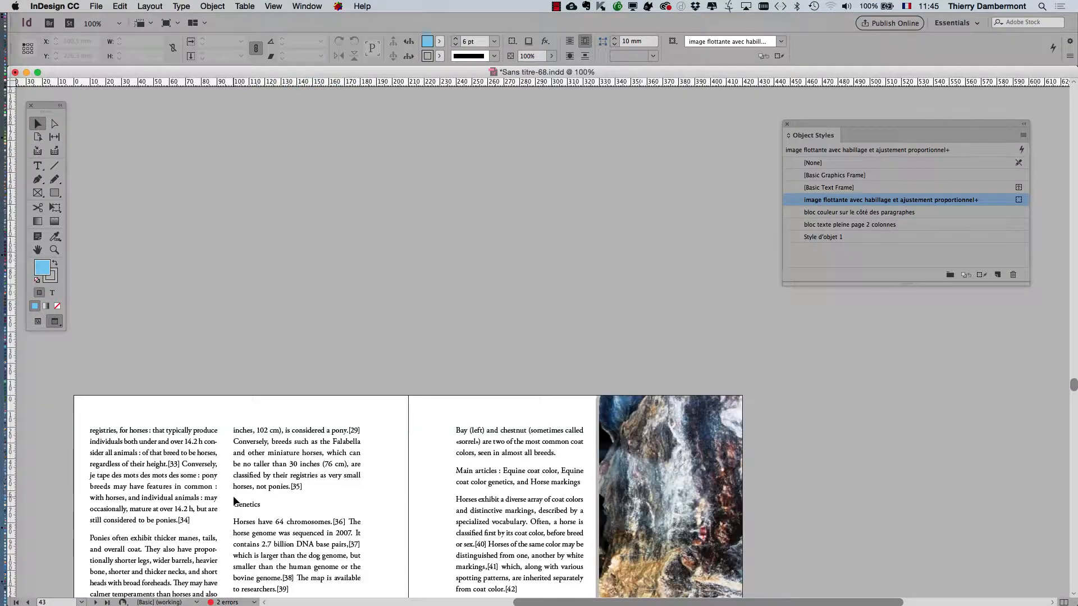
{"action": "scroll", "coordinate": [234, 499], "scroll_direction": "down", "scroll_amount": 15}
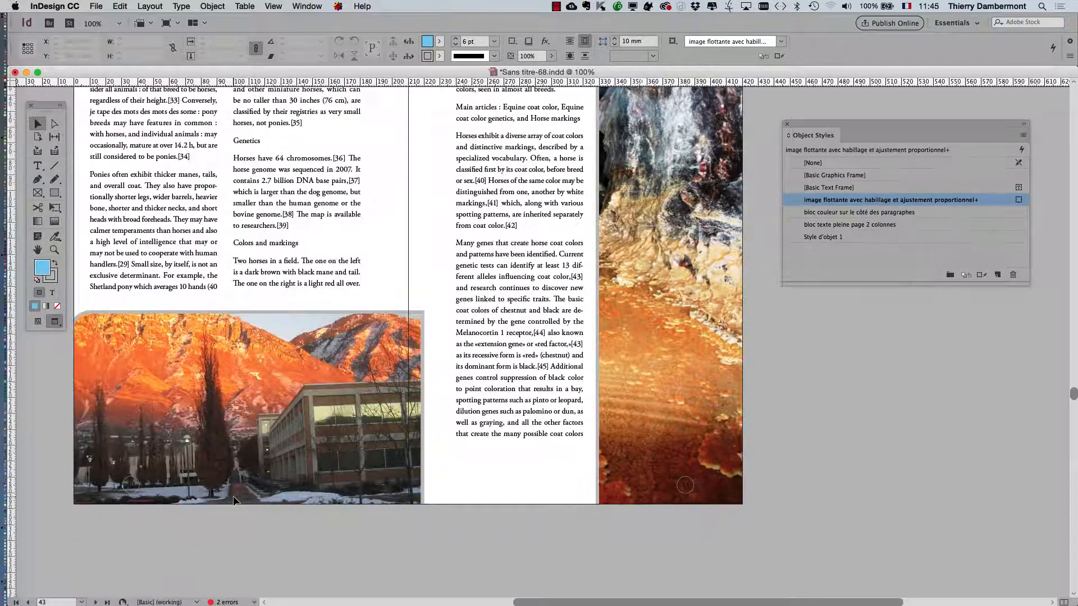
{"action": "scroll", "coordinate": [233, 496], "scroll_direction": "down", "scroll_amount": 15}
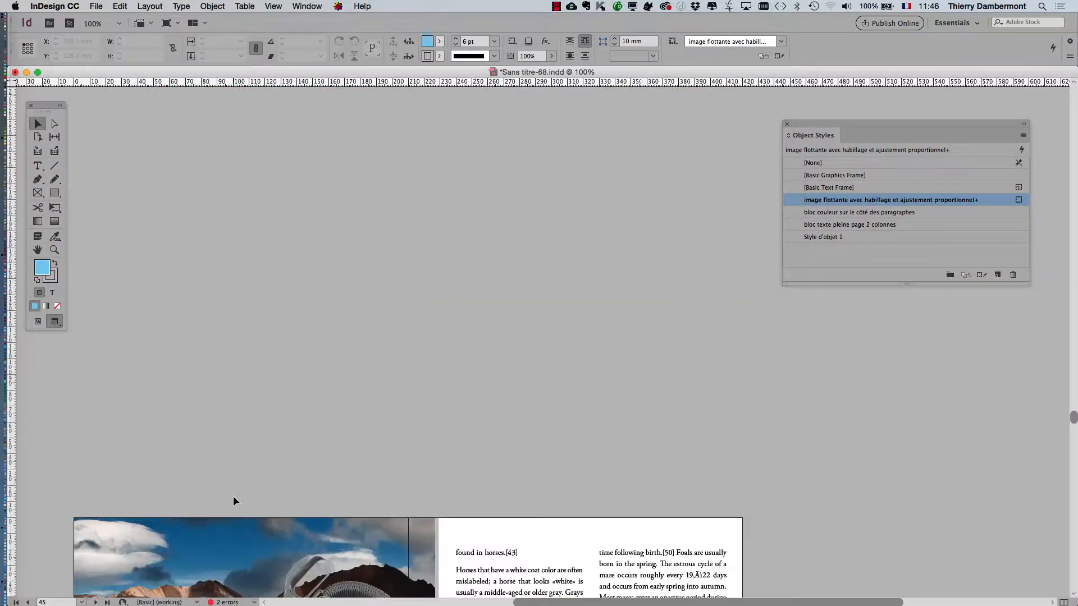
{"action": "scroll", "coordinate": [234, 497], "scroll_direction": "down", "scroll_amount": 8}
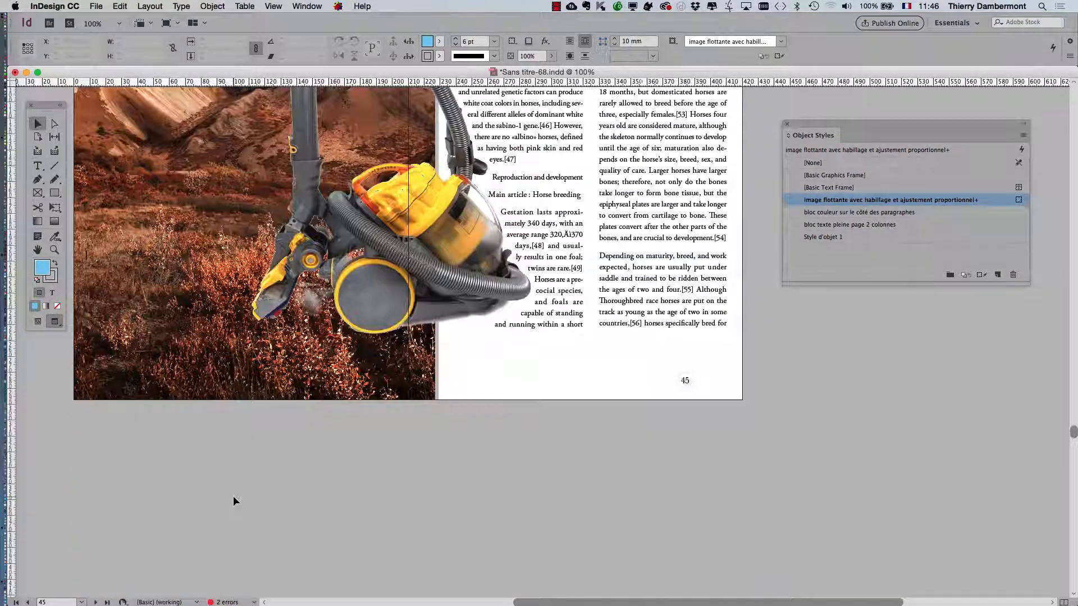
{"action": "scroll", "coordinate": [234, 496], "scroll_direction": "up", "scroll_amount": 5}
{"action": "scroll", "coordinate": [233, 496], "scroll_direction": "up", "scroll_amount": 5}
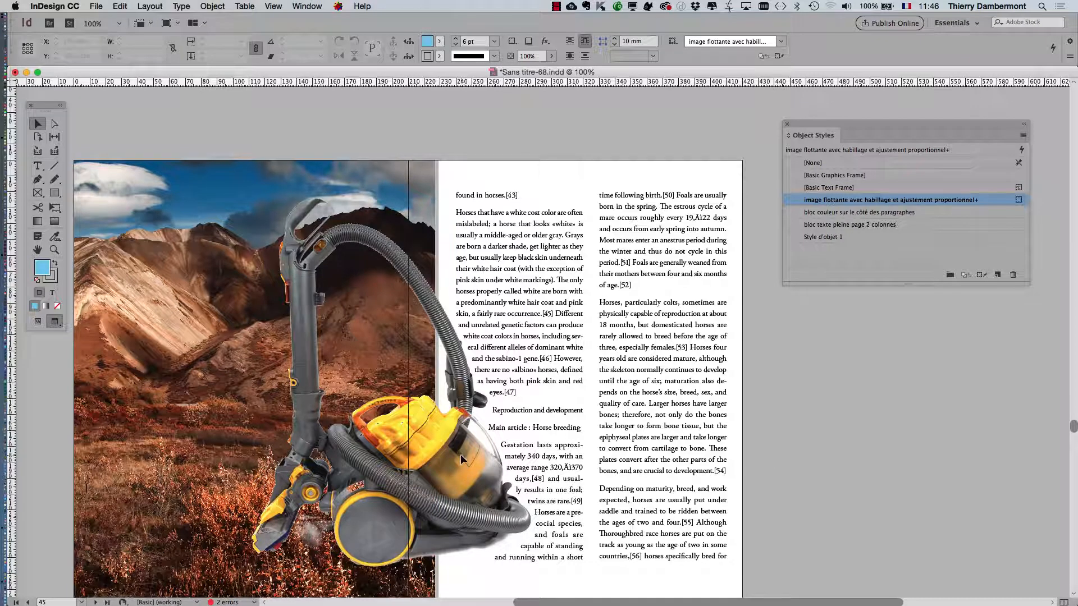
Step: Examine the floating-image style in the Object Styles panel over the vacuum cleaner spread, then set the panel beside the page
{"action": "left_click_drag", "start_coordinate": [815, 126], "coordinate": [502, 126]}
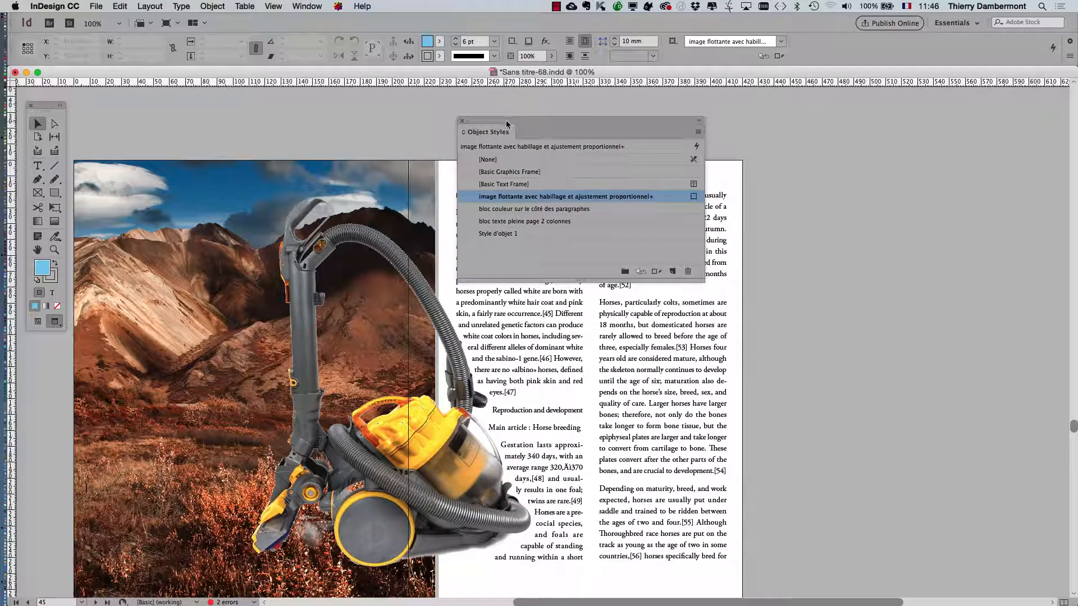
{"action": "mouse_move", "coordinate": [637, 202]}
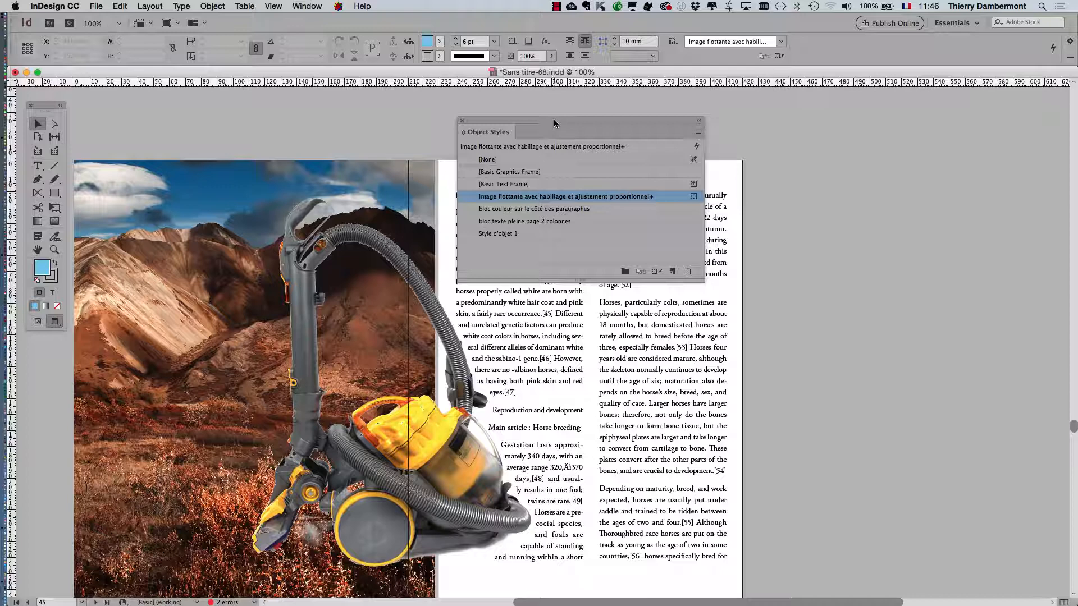
{"action": "left_click_drag", "start_coordinate": [554, 123], "coordinate": [865, 334]}
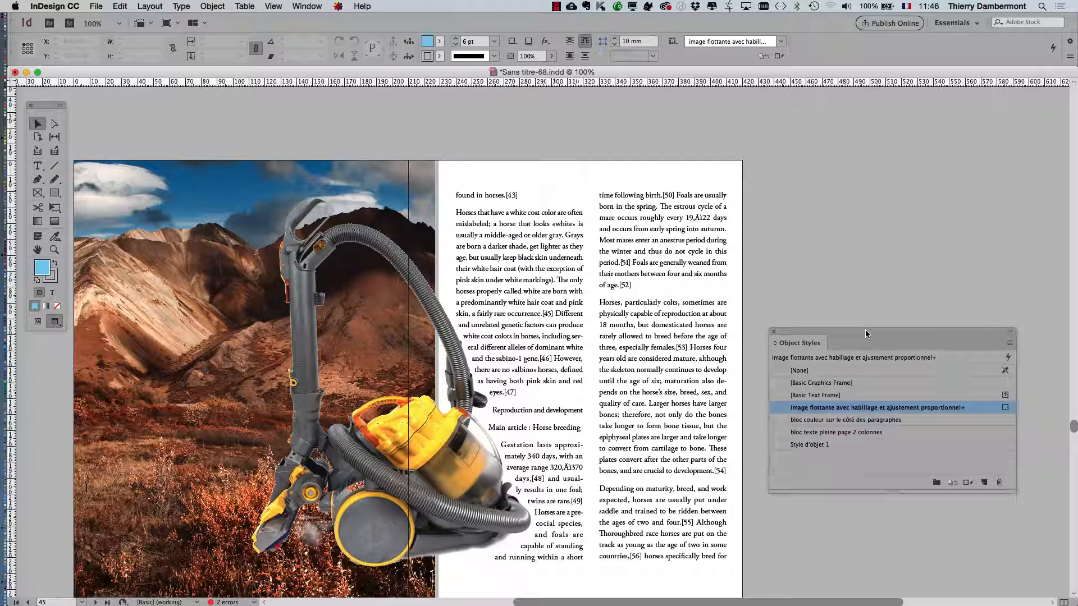
Step: Display the Layers panel with the vacuum cleaner image selected and arrange it next to the Object Styles panel
{"action": "left_click", "coordinate": [310, 8]}
{"action": "left_click", "coordinate": [311, 154]}
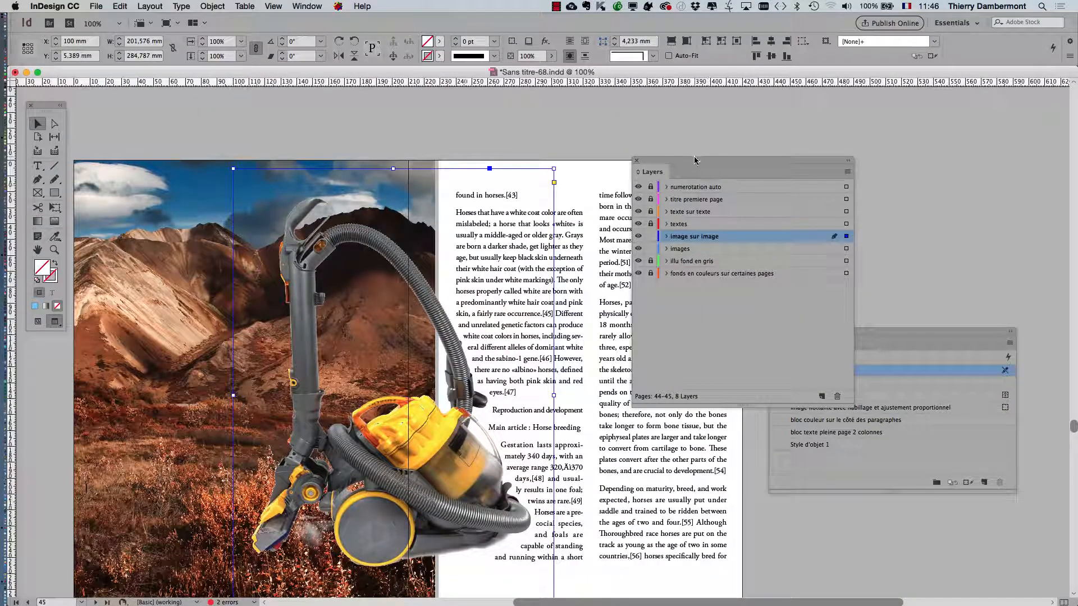
{"action": "left_click_drag", "start_coordinate": [701, 162], "coordinate": [659, 215]}
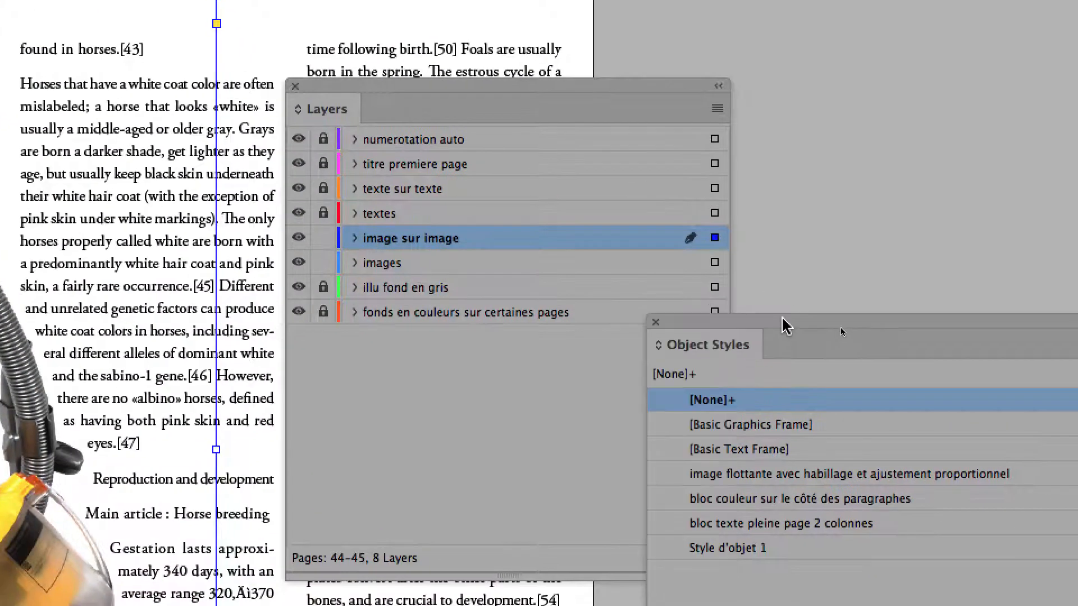
{"action": "left_click_drag", "start_coordinate": [1003, 368], "coordinate": [1077, 63]}
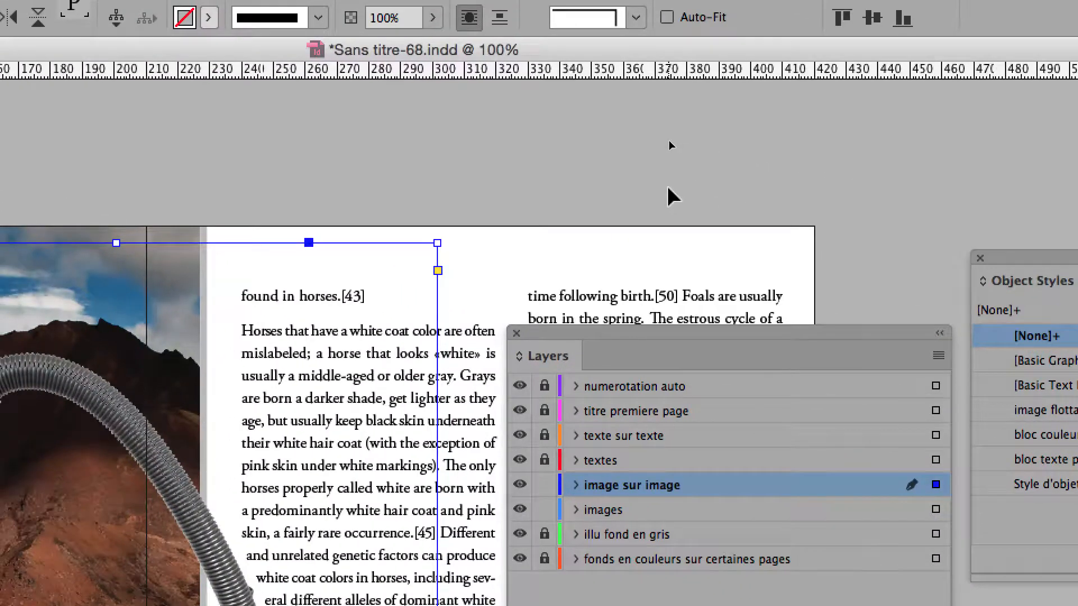
Step: Select the vacuum cleaner image and the landscape background image in turn to compare their object styles and layers
{"action": "left_click", "coordinate": [668, 189]}
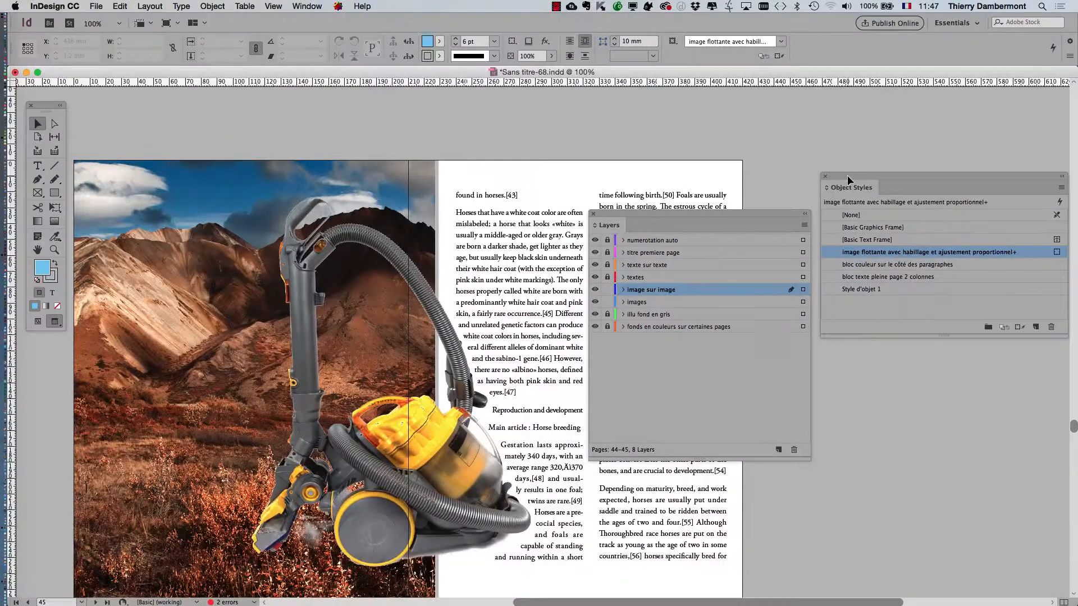
{"action": "left_click", "coordinate": [385, 426]}
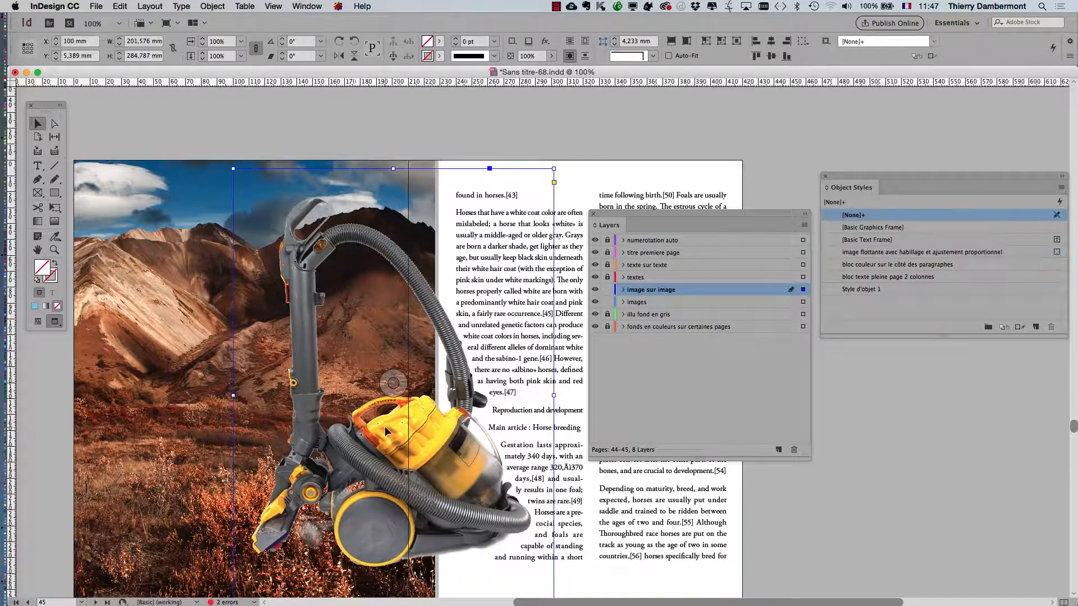
{"action": "left_click", "coordinate": [169, 335]}
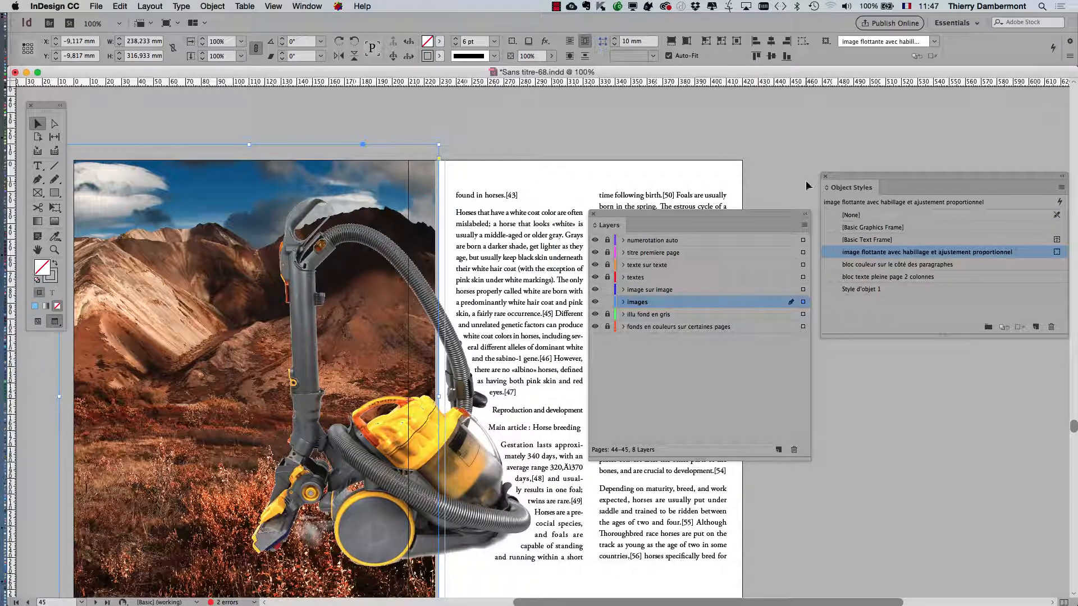
Step: Examine the landscape image's object style with the Object Styles panel over the spread, deselect the image, and set the panel back beside the Layers panel
{"action": "left_click_drag", "start_coordinate": [844, 179], "coordinate": [518, 113]}
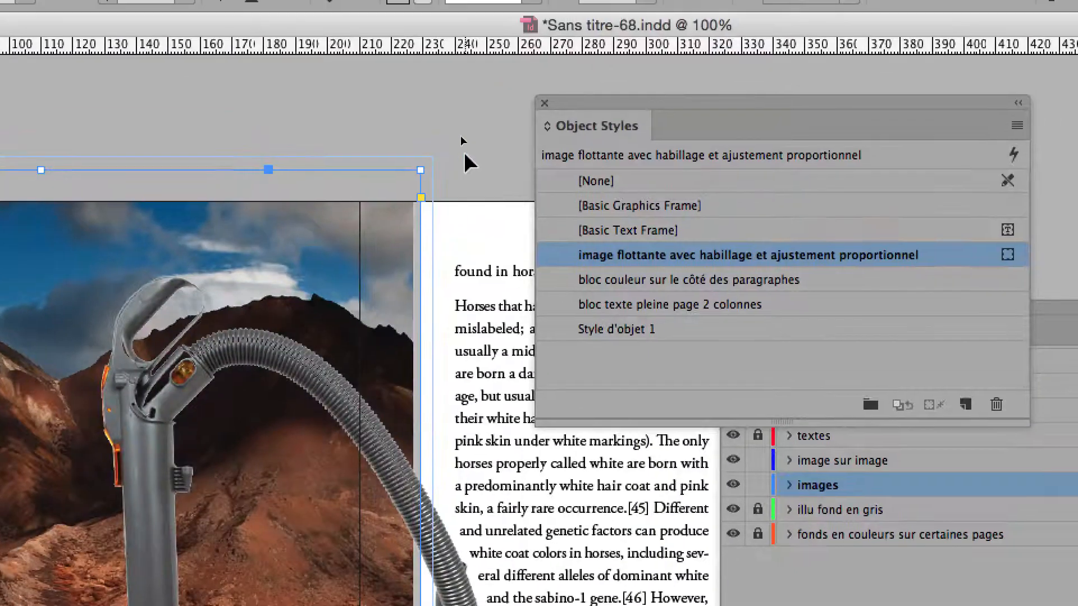
{"action": "left_click", "coordinate": [600, 19]}
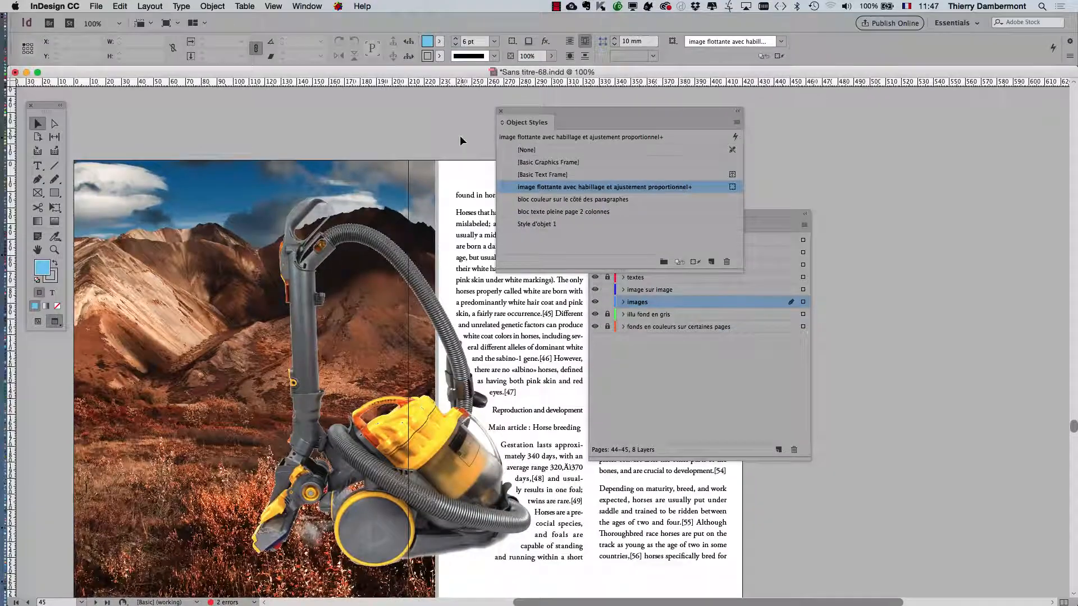
{"action": "left_click_drag", "start_coordinate": [672, 102], "coordinate": [1077, 279]}
{"action": "left_click_drag", "start_coordinate": [847, 198], "coordinate": [945, 169]}
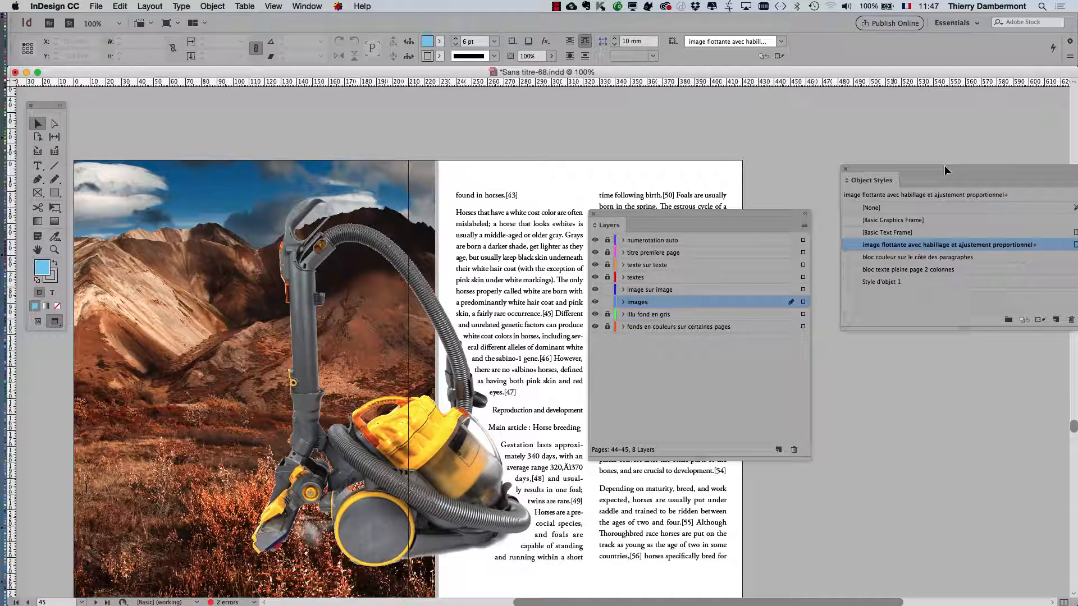